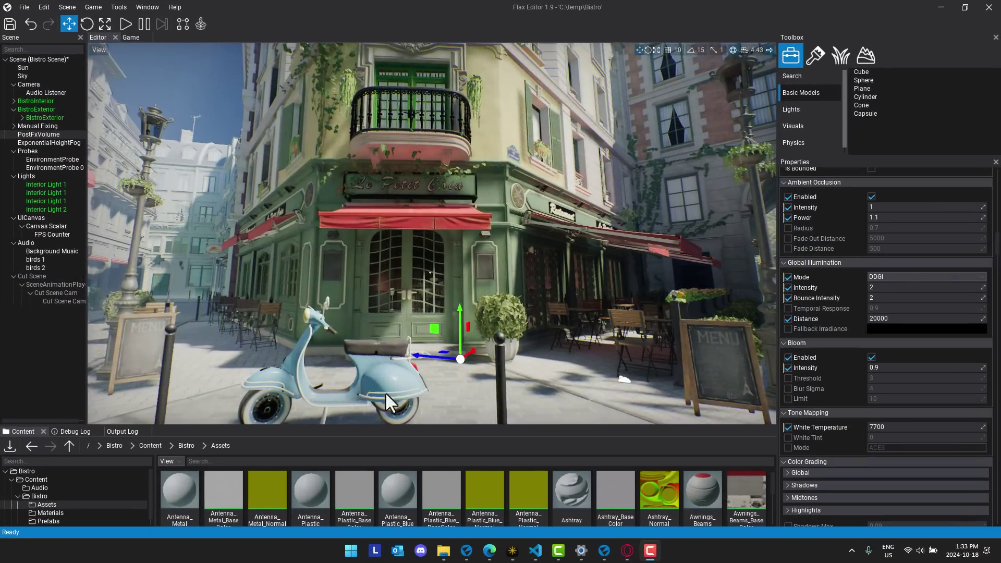
# Orbit the view around the scooter, then play-test the scene and stop with F5.
pyautogui.moveTo(385, 392); pyautogui.dragTo(310, 382, button='right')
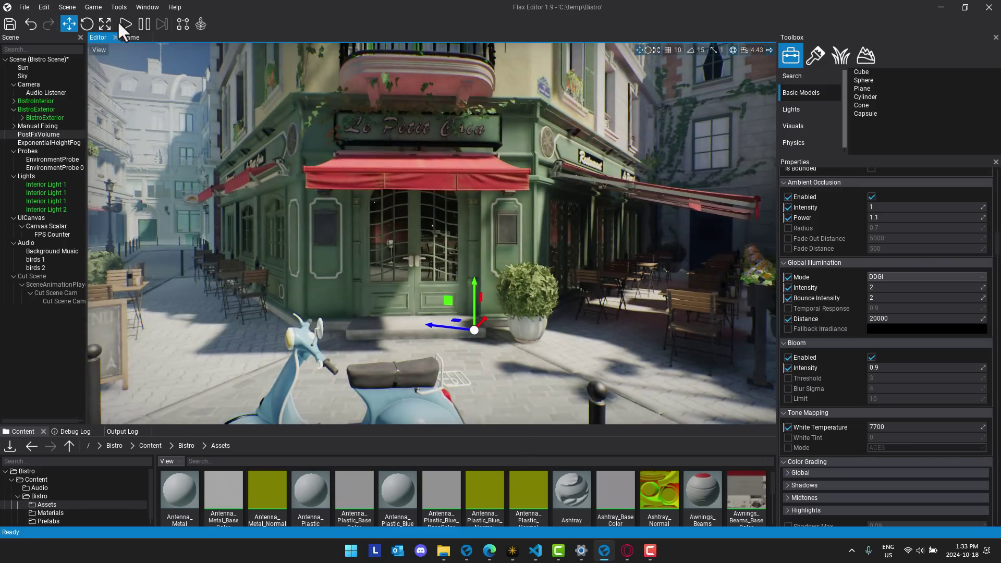
pyautogui.click(123, 24)
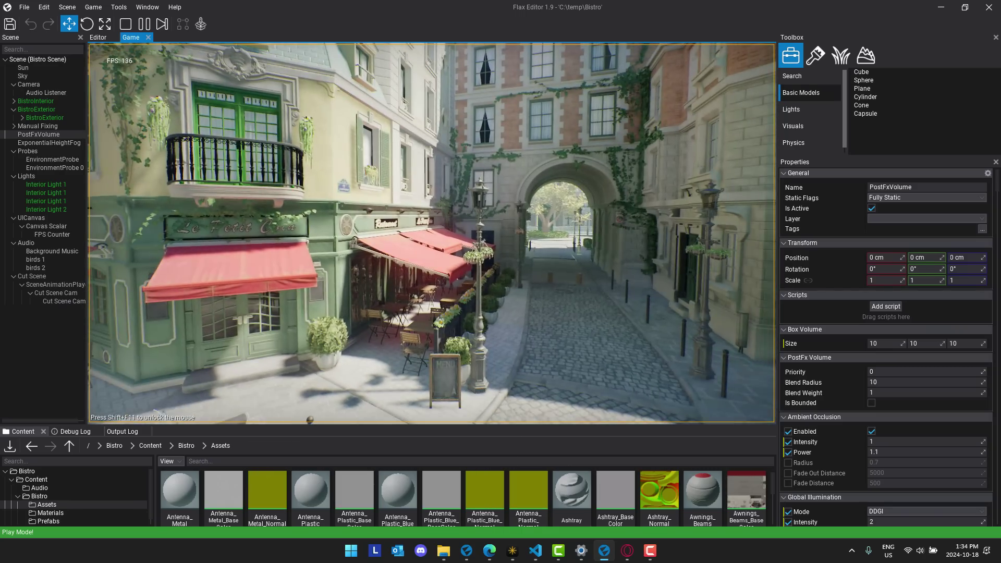
pyautogui.press('F5')
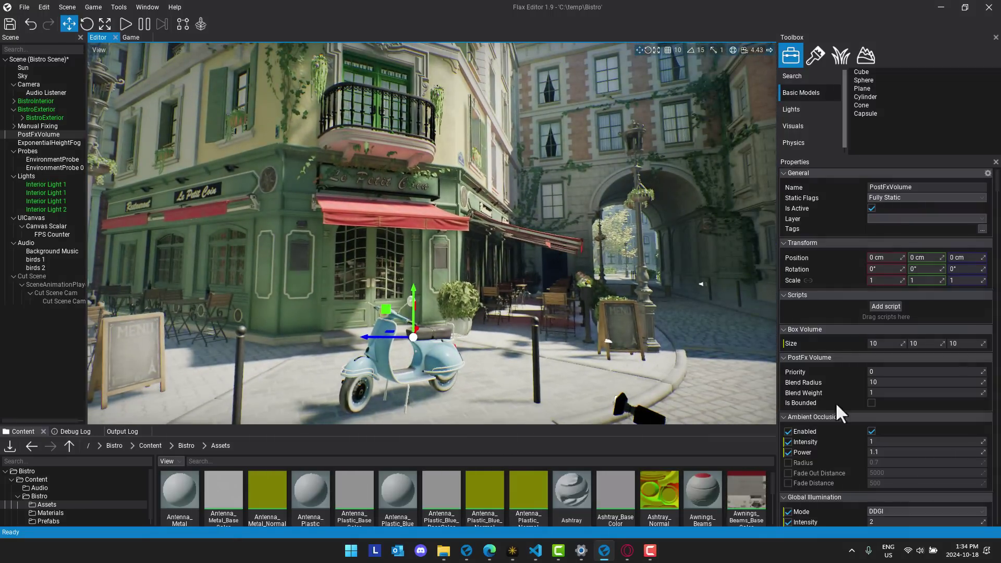
# Turn global illumination off to compare the buildings, then switch it back to DDGI.
pyautogui.scroll(-10, 843, 407)
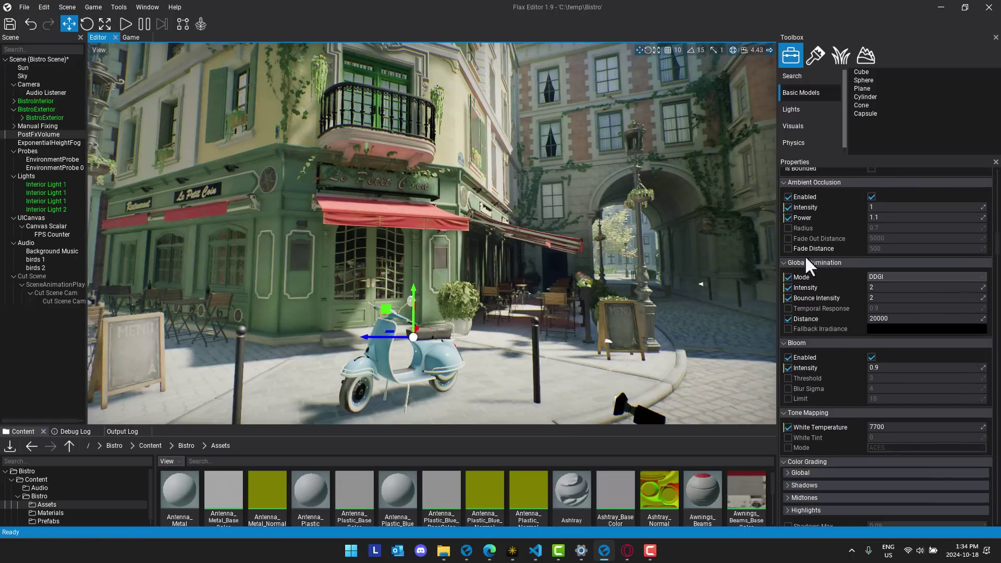
pyautogui.click(908, 277)
pyautogui.click(884, 289)
pyautogui.moveTo(470, 235); pyautogui.dragTo(406, 203, button='right')
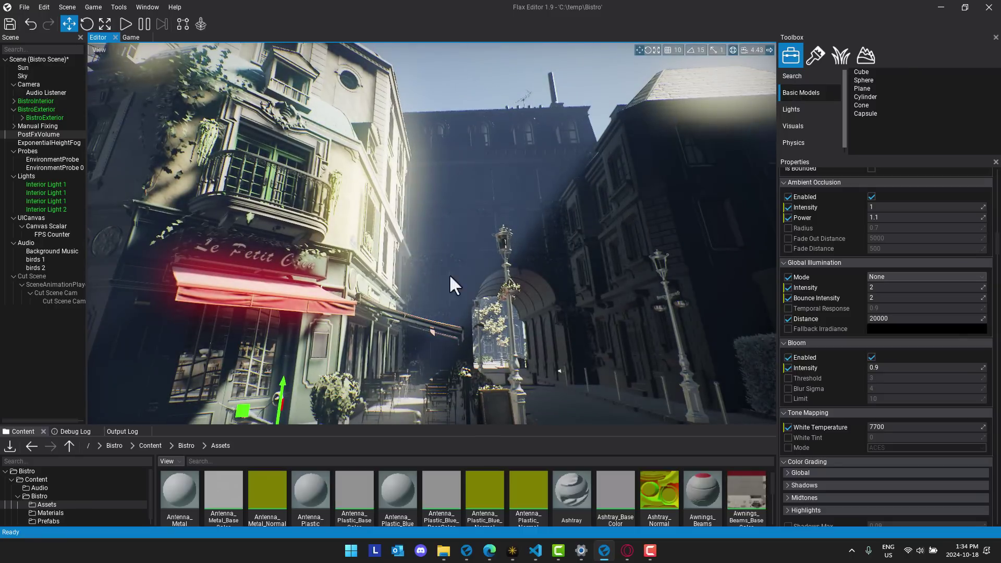
pyautogui.click(884, 276)
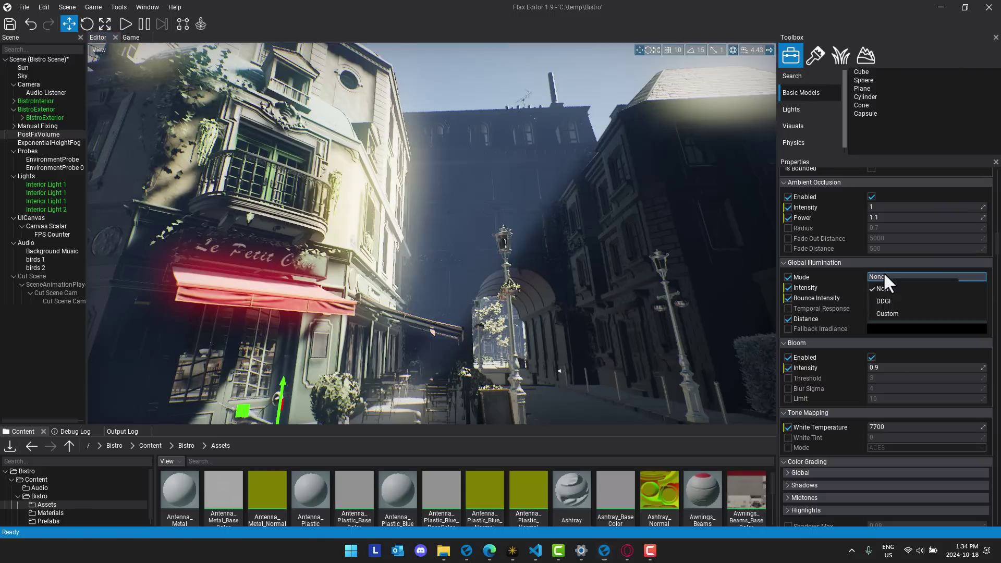
pyautogui.click(887, 302)
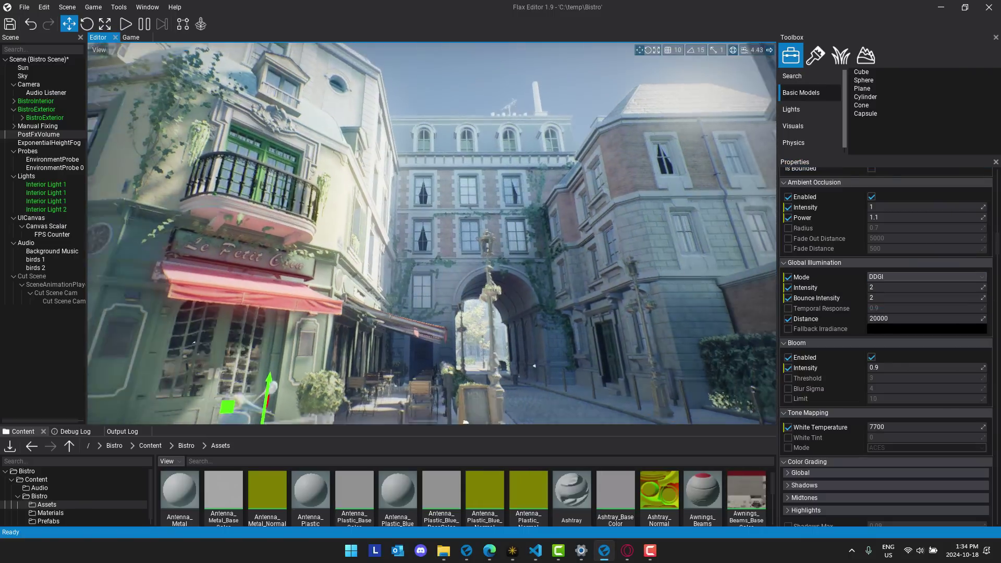
# Select the scene's Camera and browse the Add script list without adding anything.
pyautogui.moveTo(530, 359)
pyautogui.mouseDown(button='right')
pyautogui.moveTo(451, 363)
pyautogui.moveTo(537, 350)
pyautogui.moveTo(534, 365)
pyautogui.mouseUp(button='right')
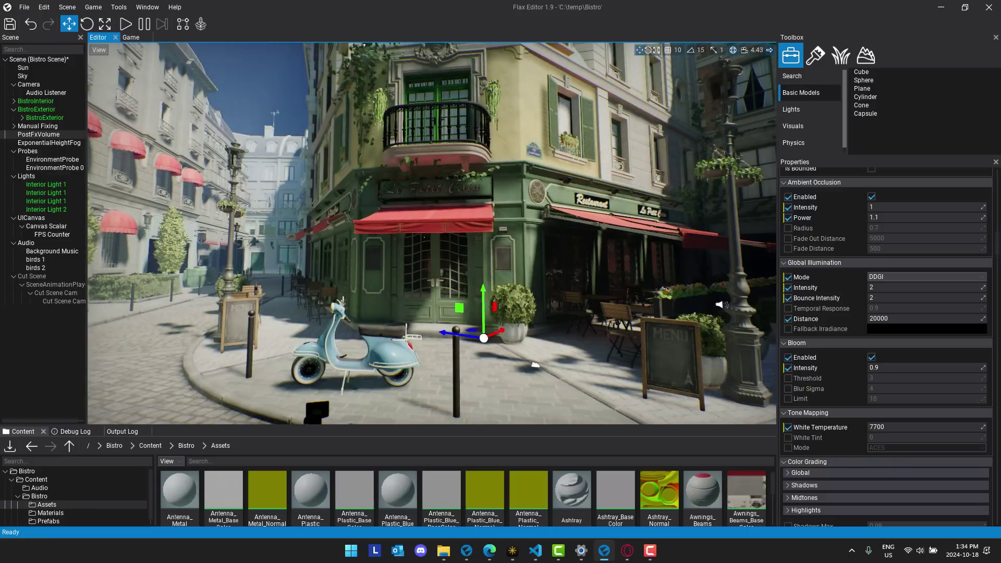
pyautogui.click(29, 84)
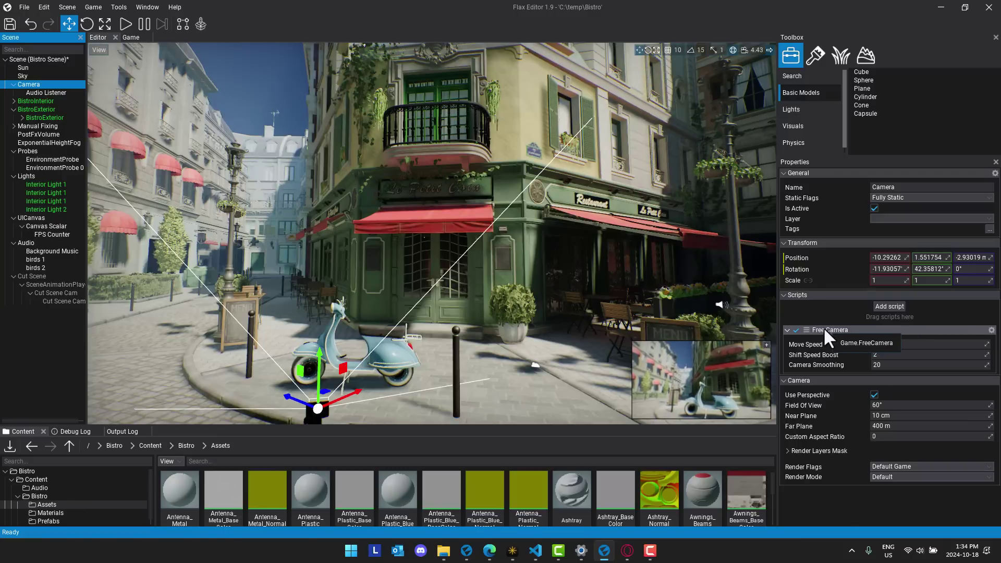
pyautogui.click(892, 308)
pyautogui.click(961, 301)
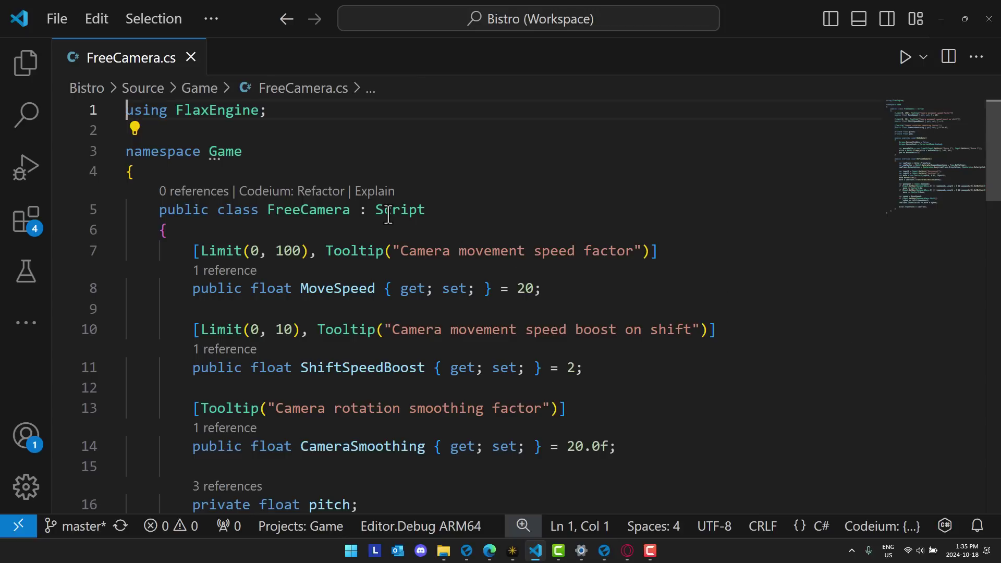
# Scroll up and down through the FreeCamera.cs code in VS Code, then Alt+Tab back to Flax Editor.
pyautogui.click(388, 214)
pyautogui.scroll(-3, 517, 298)
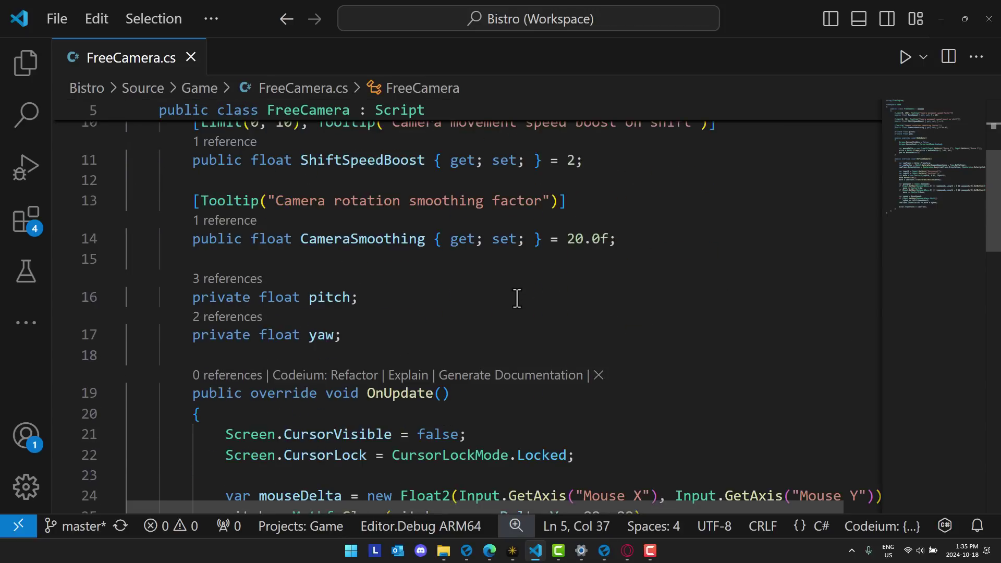
pyautogui.scroll(-3, 517, 298)
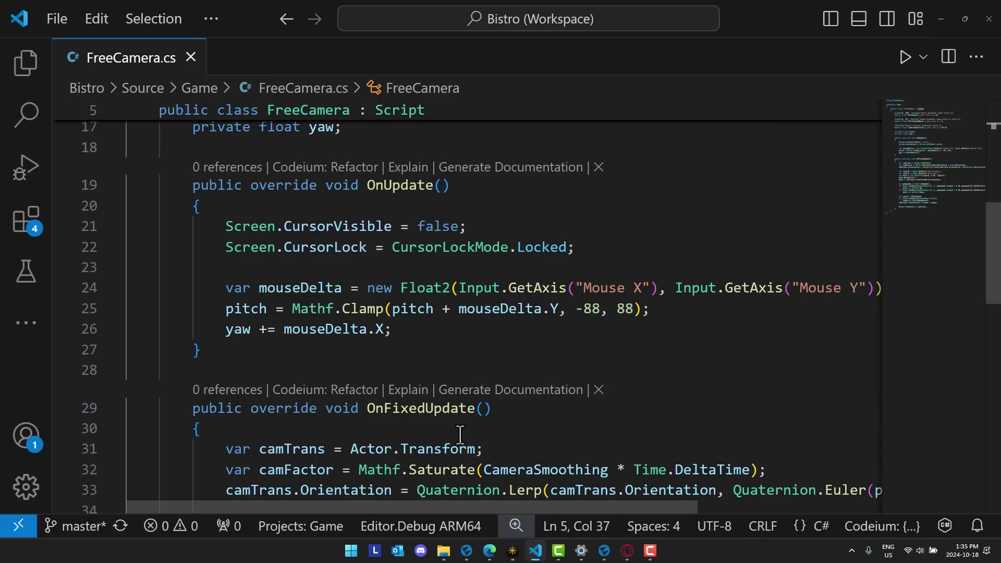
pyautogui.scroll(2, 491, 375)
pyautogui.scroll(2, 491, 376)
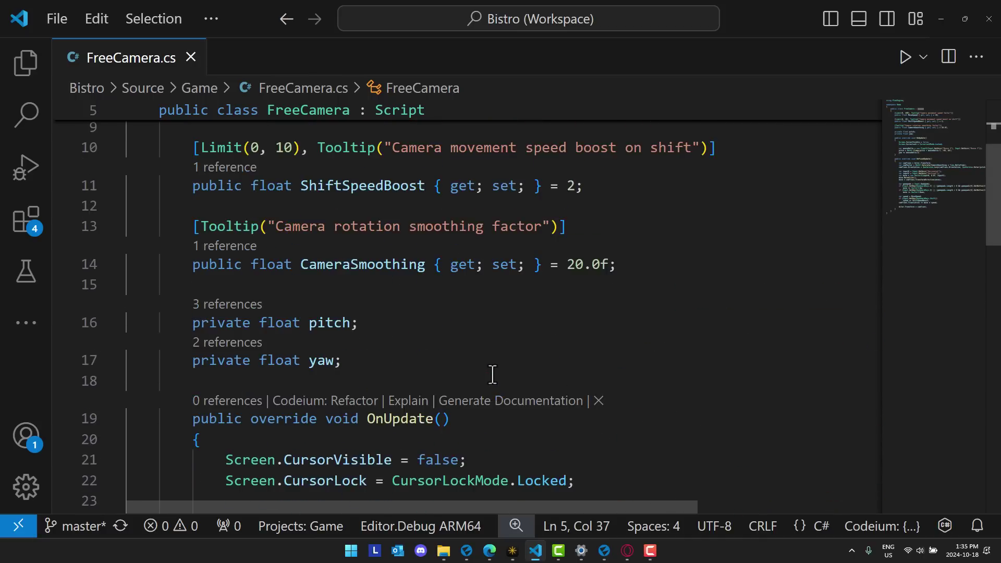
pyautogui.scroll(-12, 492, 376)
pyautogui.scroll(3, 387, 254)
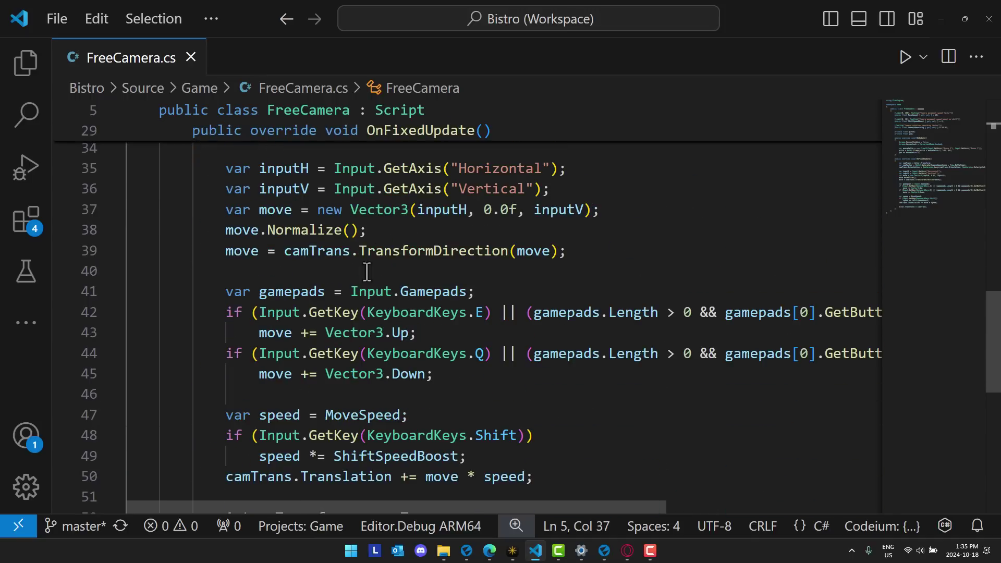
pyautogui.scroll(-2, 404, 256)
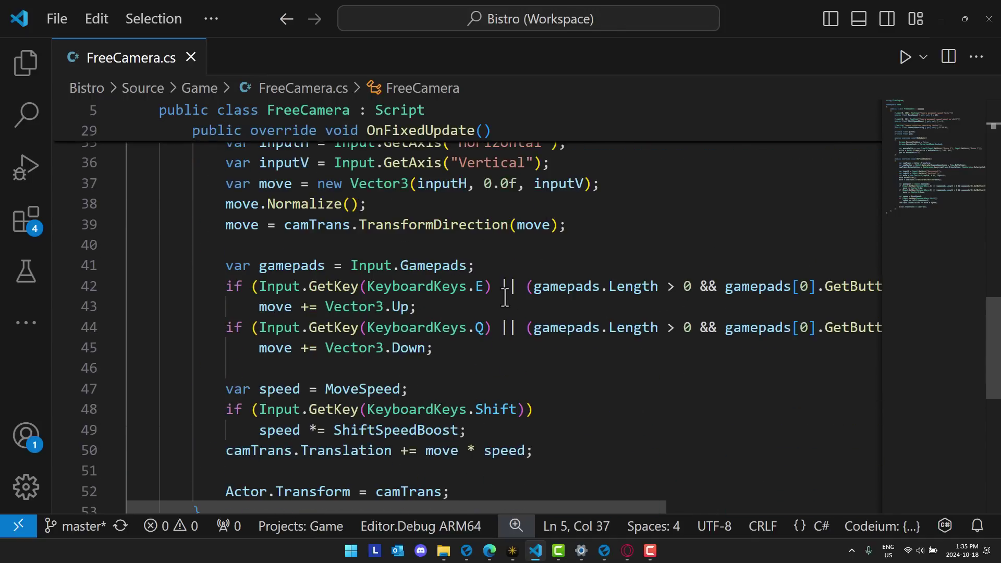
pyautogui.scroll(3, 520, 301)
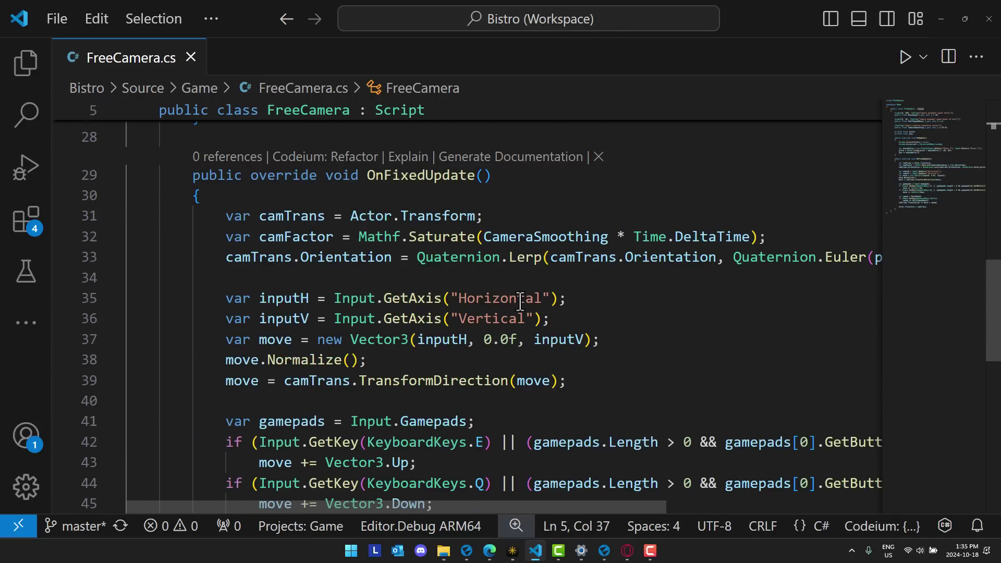
pyautogui.scroll(-1, 520, 301)
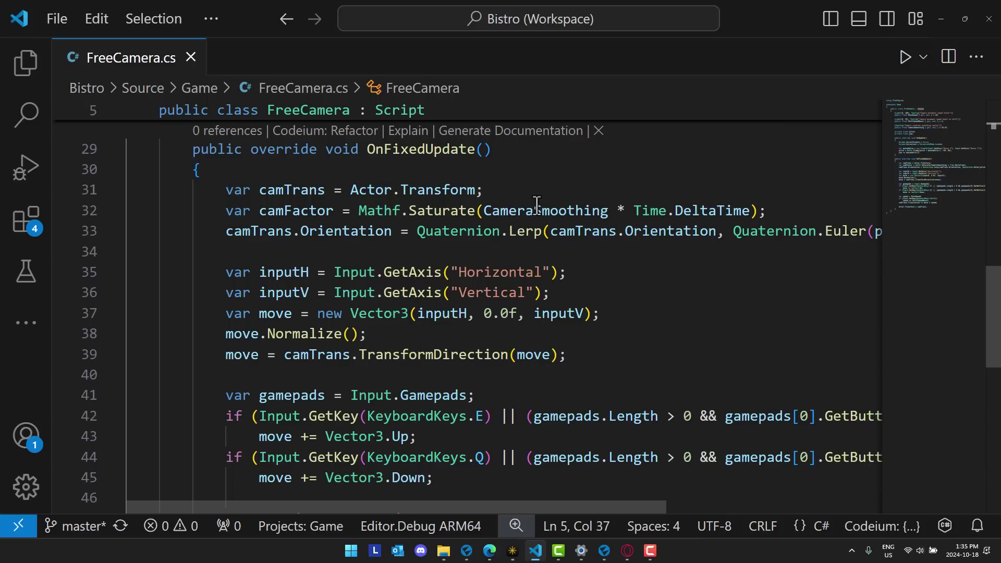
pyautogui.scroll(-4, 464, 302)
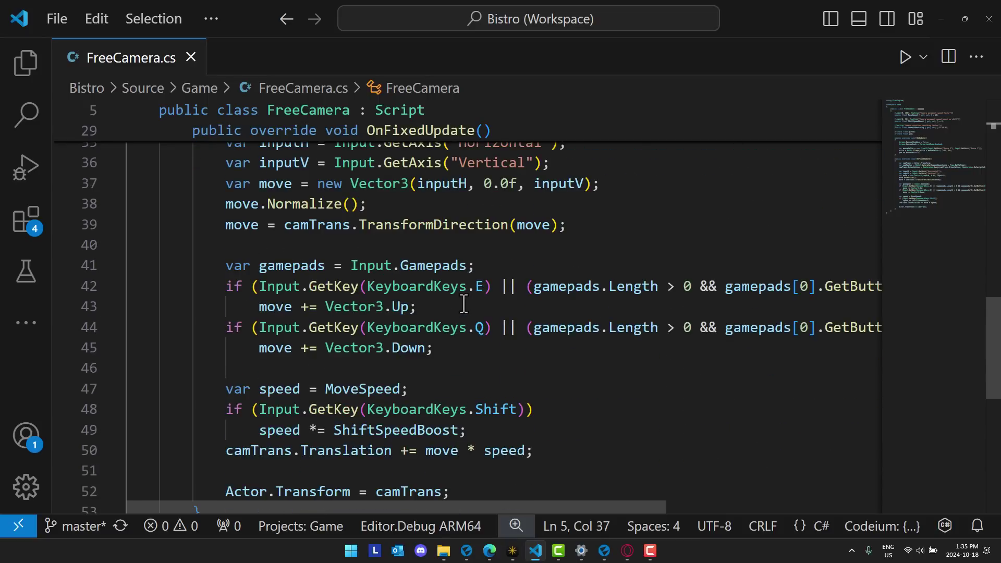
pyautogui.scroll(8, 464, 302)
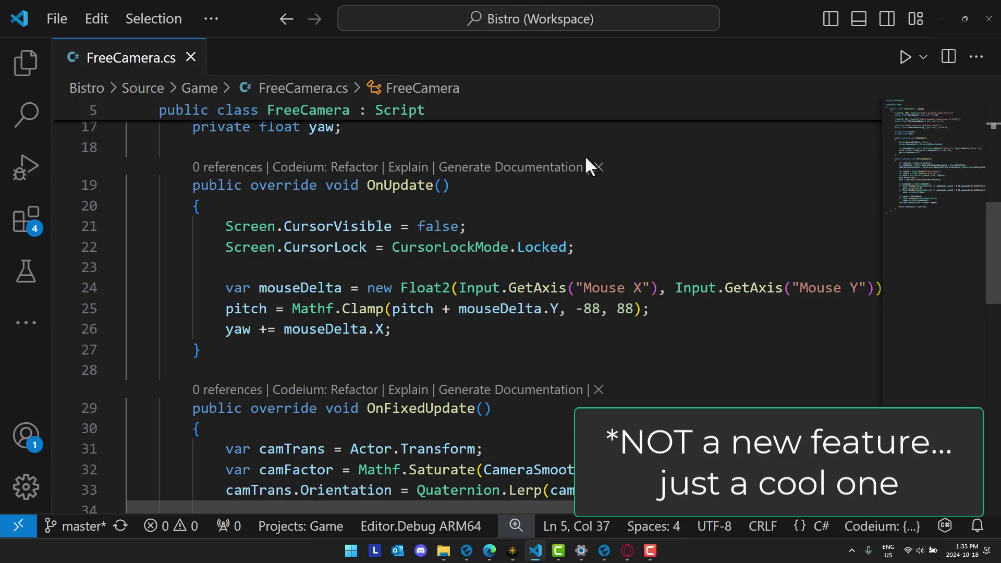
pyautogui.hotkey('alt', 'Tab')
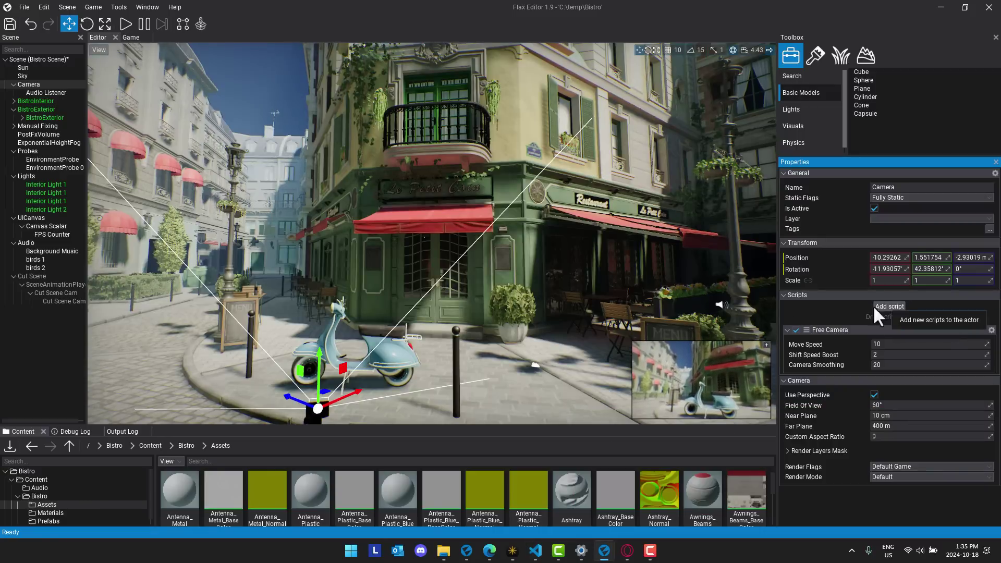
# Add a PerfCounter script to the Camera and order it before Free Camera.
pyautogui.click(788, 329)
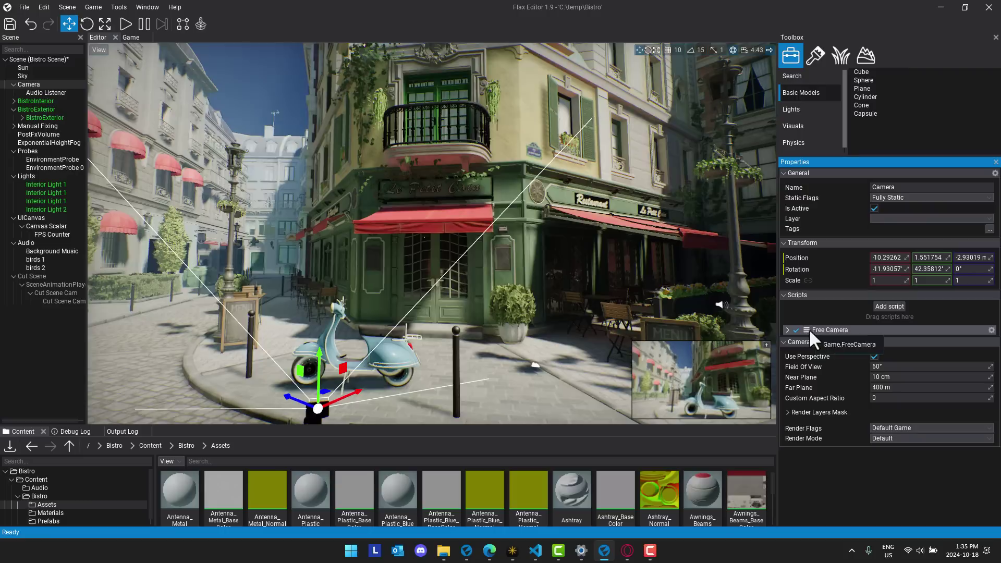
pyautogui.click(889, 306)
pyautogui.click(898, 342)
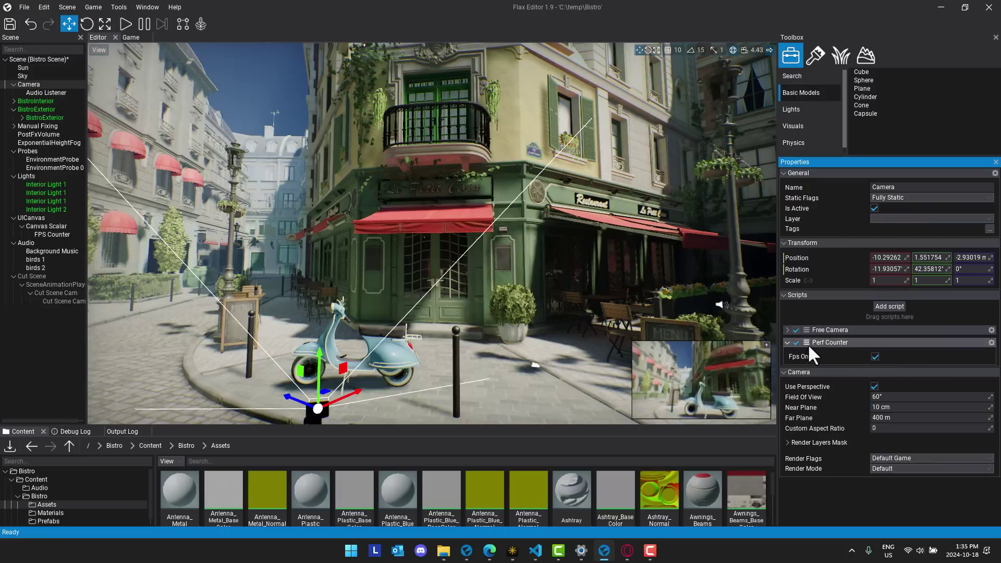
pyautogui.moveTo(798, 329); pyautogui.dragTo(809, 348)
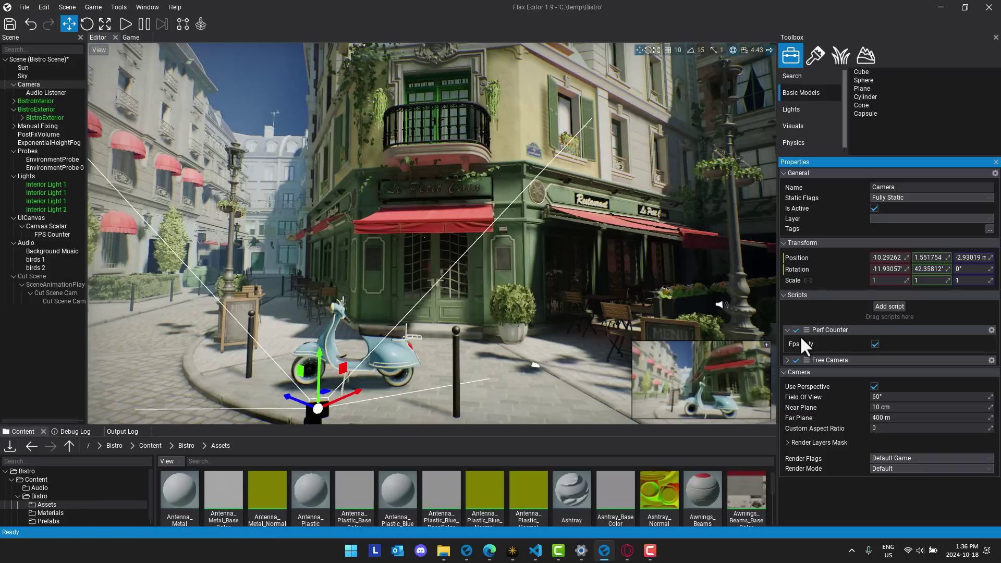
# Turn the view toward the arched alley and fly forward down it.
pyautogui.scroll(2, 652, 261)
pyautogui.moveTo(515, 363); pyautogui.dragTo(348, 361, button='right')
pyautogui.press('w')
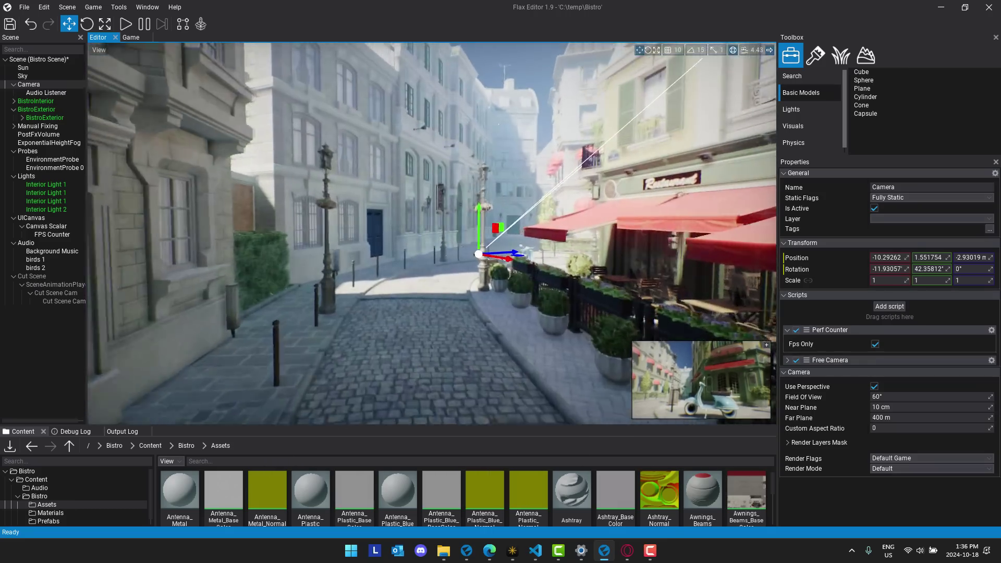
pyautogui.press('w')
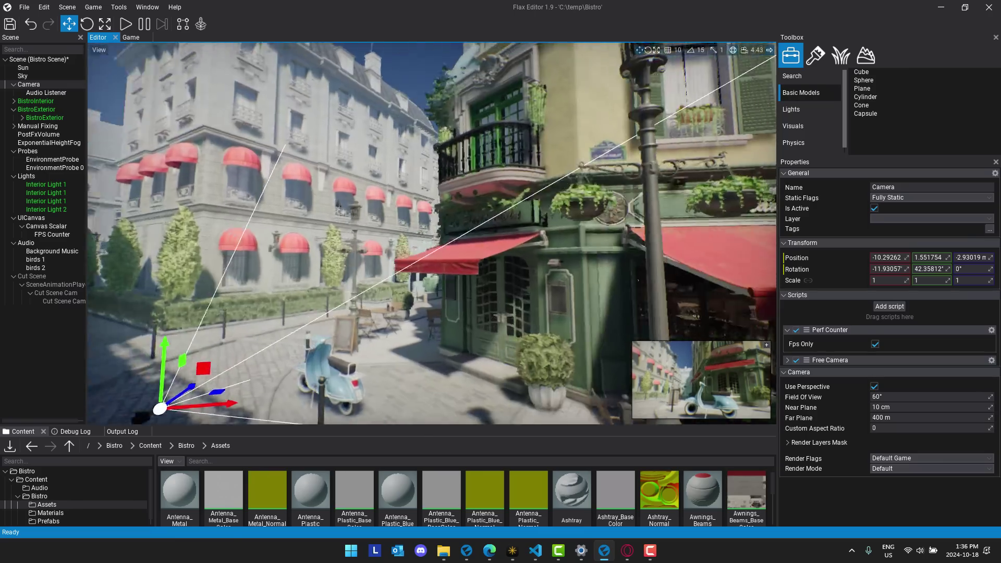
pyautogui.press('w')
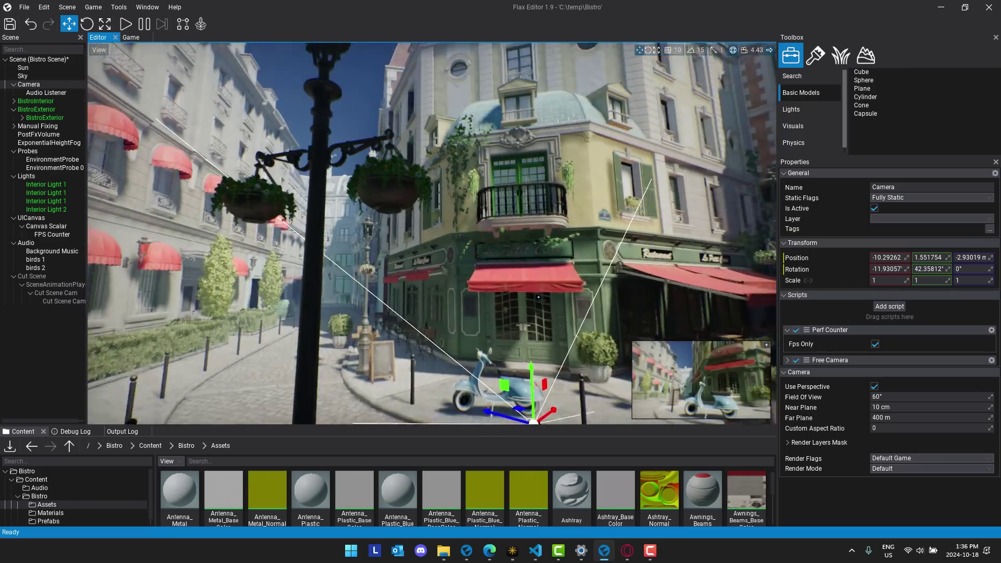
pyautogui.press('w')
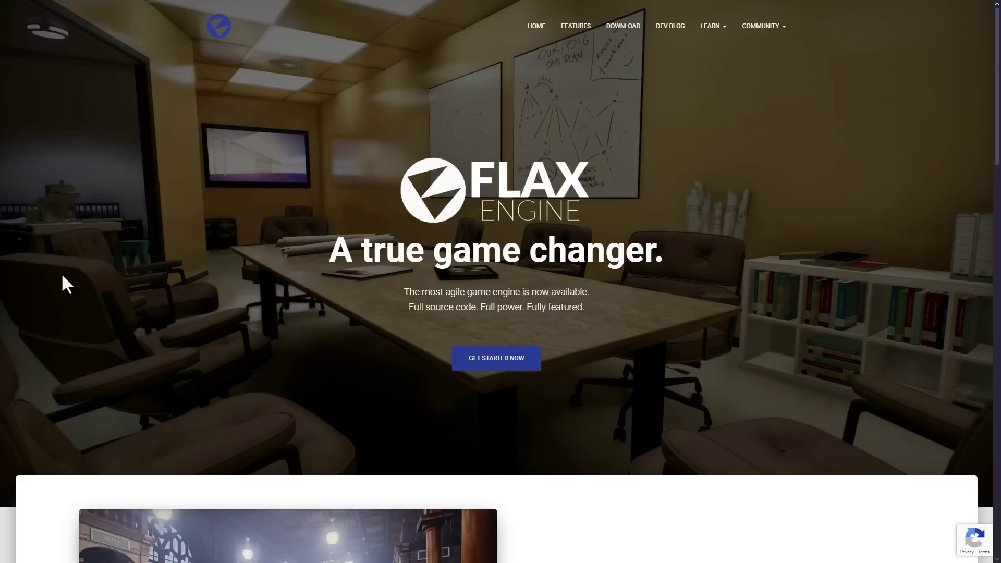
# Browse the Features list, highlighting the C#/C++ scripting, Visual Scripting and online services lines.
pyautogui.scroll(-4, 481, 301)
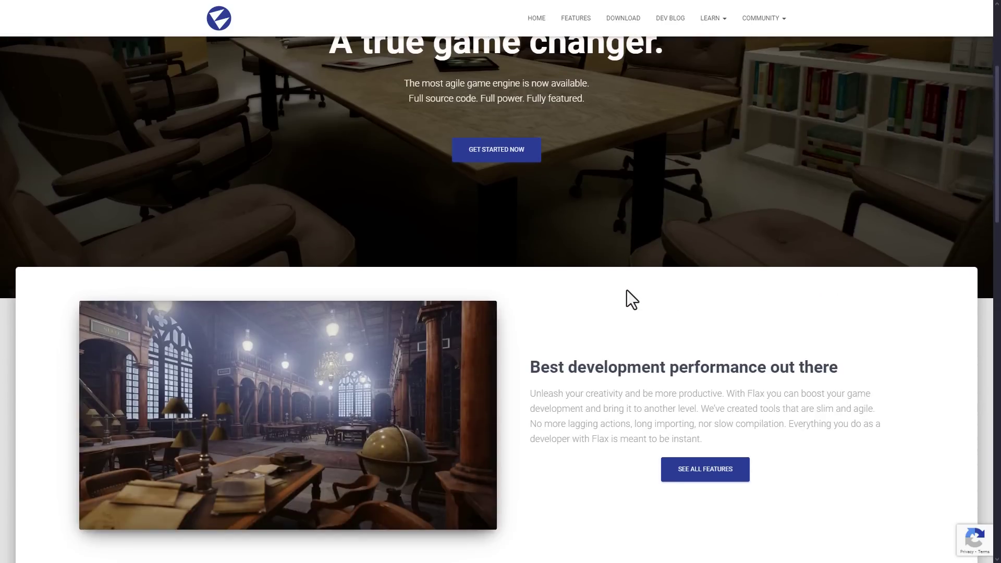
pyautogui.scroll(4, 626, 289)
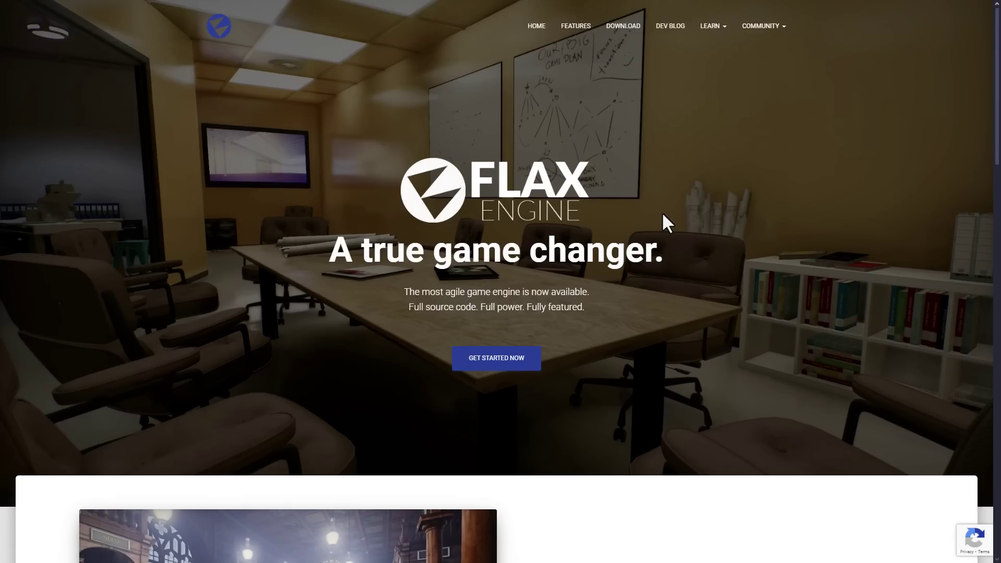
pyautogui.scroll(-9, 869, 342)
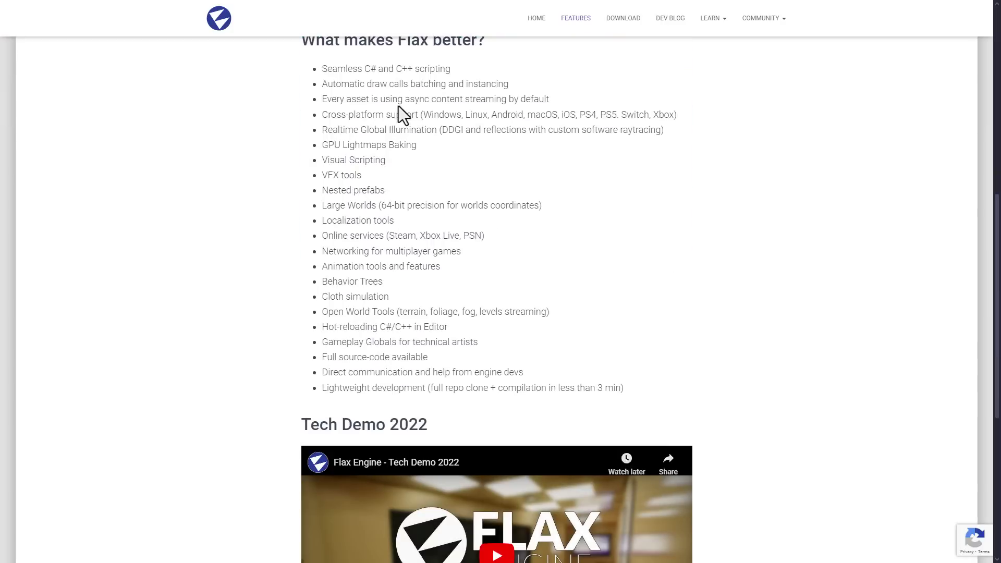
pyautogui.moveTo(461, 69); pyautogui.dragTo(307, 70)
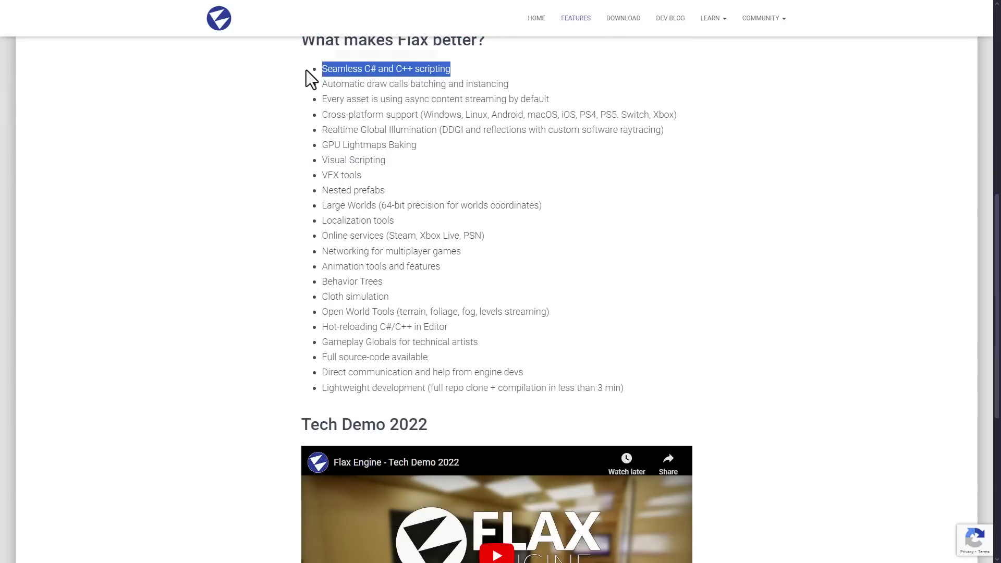
pyautogui.click(596, 192)
pyautogui.moveTo(395, 159); pyautogui.dragTo(319, 159)
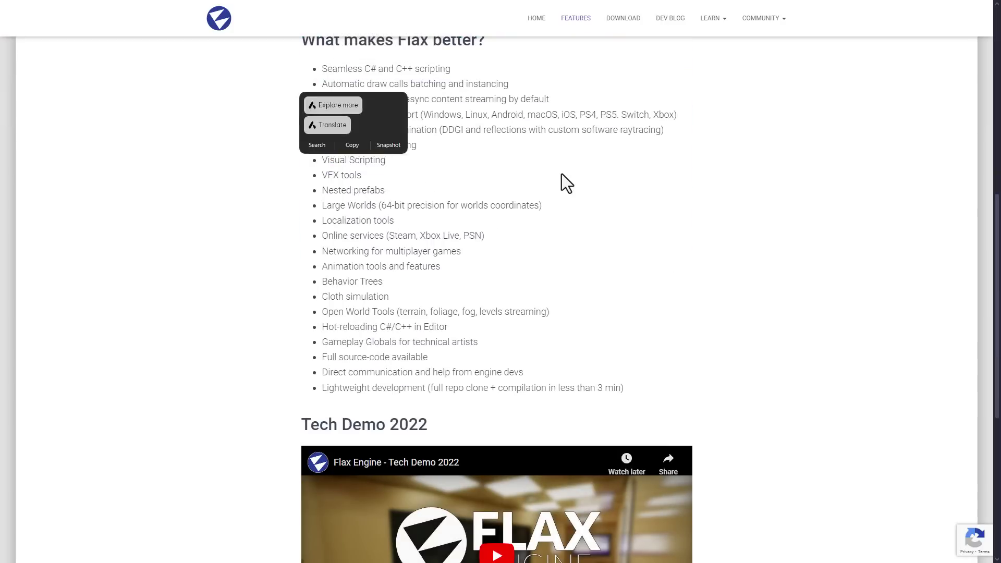
pyautogui.scroll(2, 562, 183)
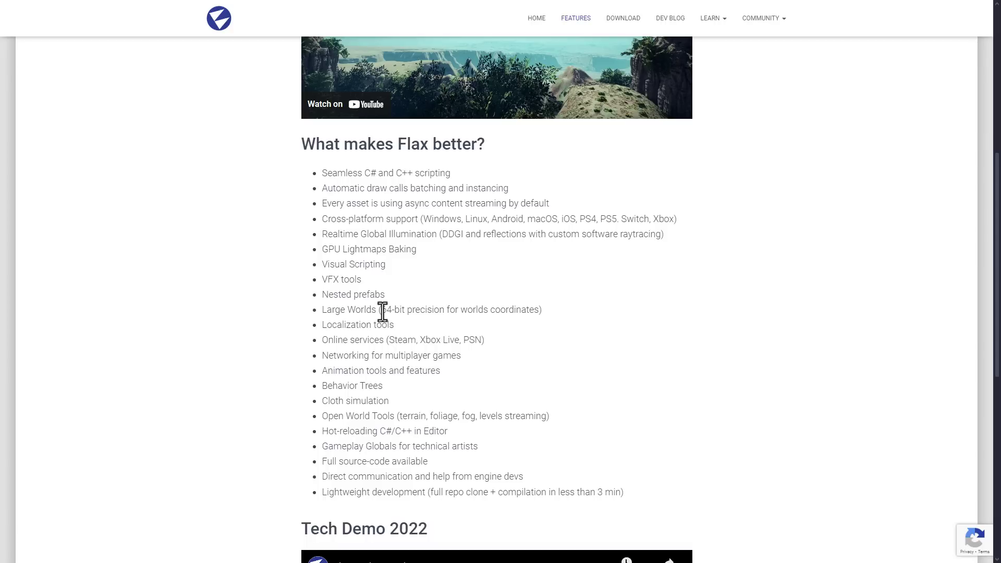
pyautogui.moveTo(389, 340); pyautogui.dragTo(484, 338)
pyautogui.click(509, 340)
# Switch to the Flax 1.9 release blog post, zoom to 110%, and scroll to its Highlights.
pyautogui.scroll(-3, 482, 277)
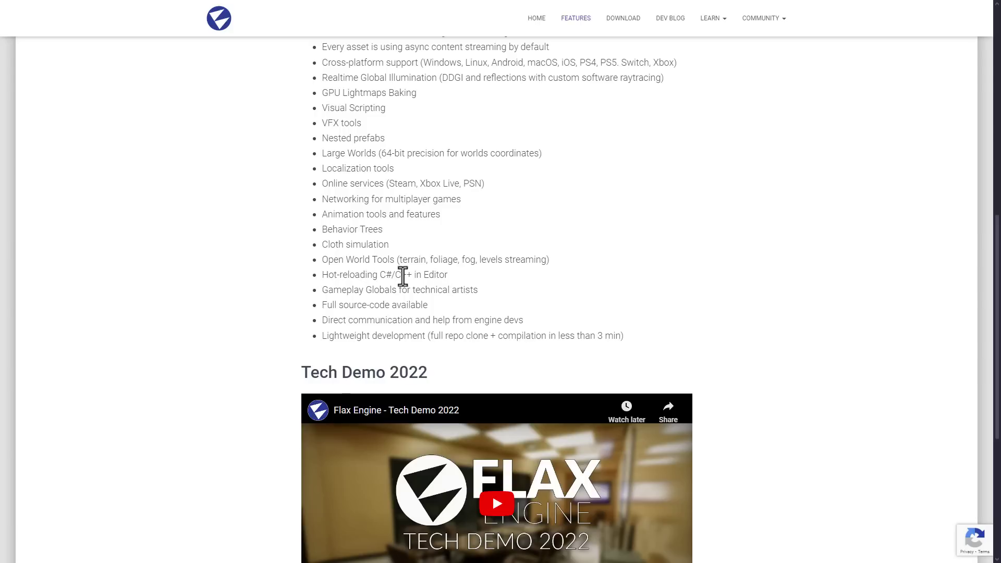
pyautogui.scroll(3, 577, 297)
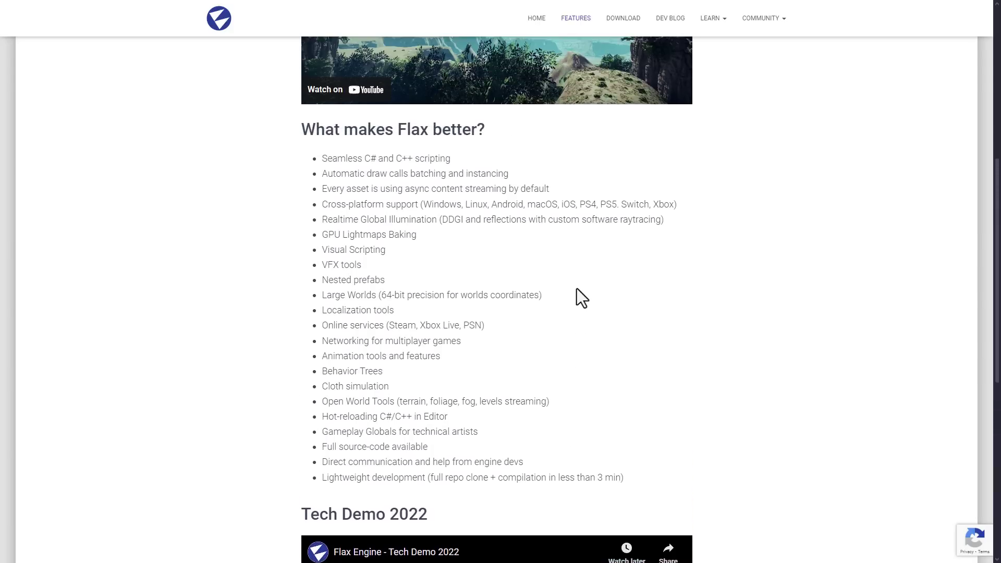
pyautogui.scroll(1, 577, 289)
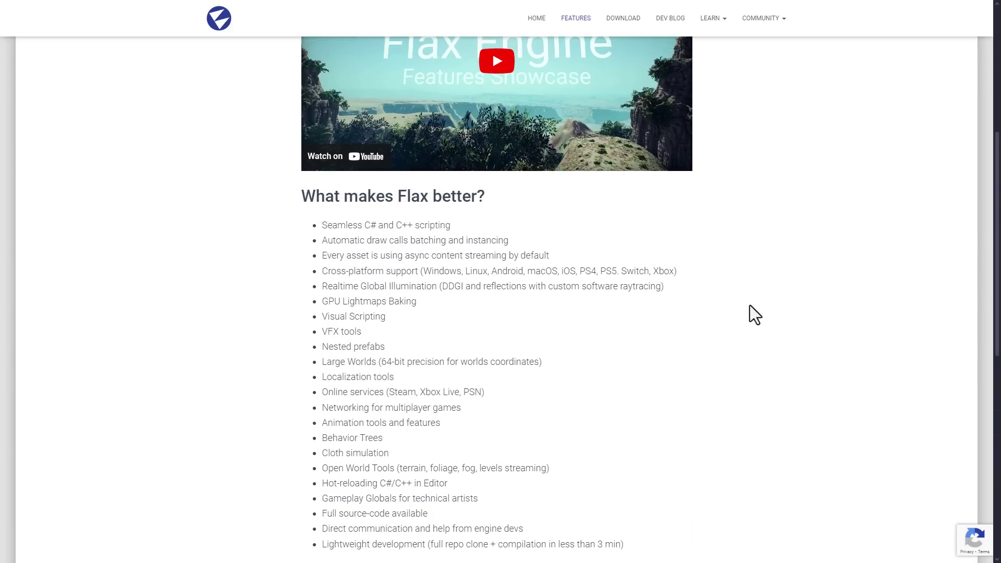
pyautogui.hotkey('alt', 'Left')
pyautogui.scroll(-3, 568, 364)
pyautogui.hotkey('ctrl', '+')
pyautogui.scroll(-7, 596, 348)
pyautogui.scroll(-2, 601, 357)
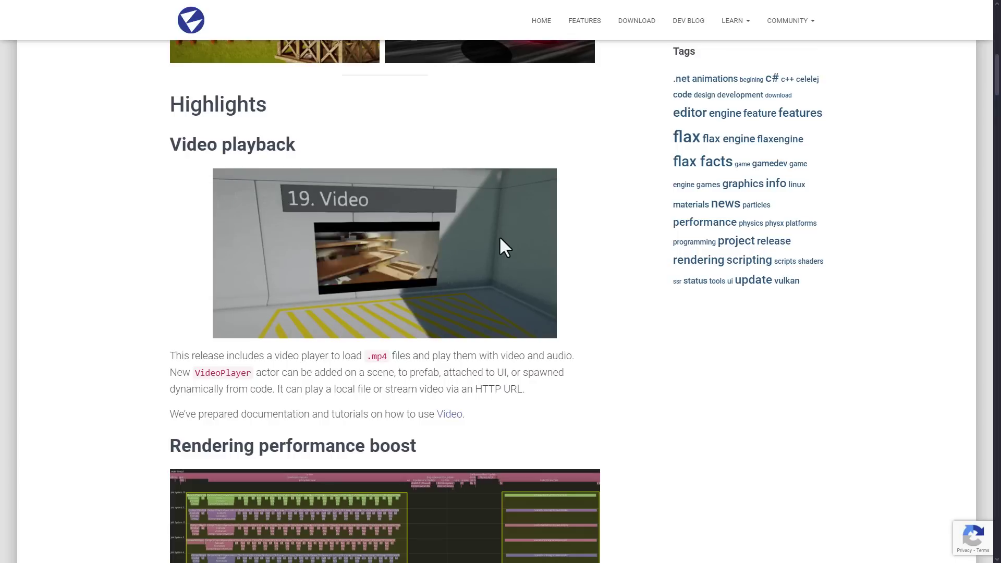
pyautogui.scroll(-6, 469, 174)
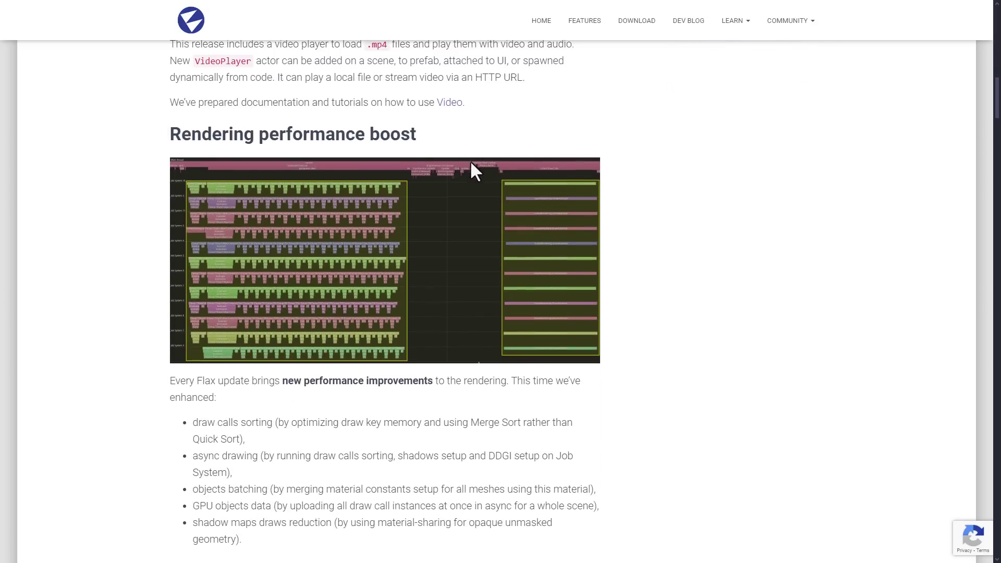
pyautogui.scroll(-4, 541, 153)
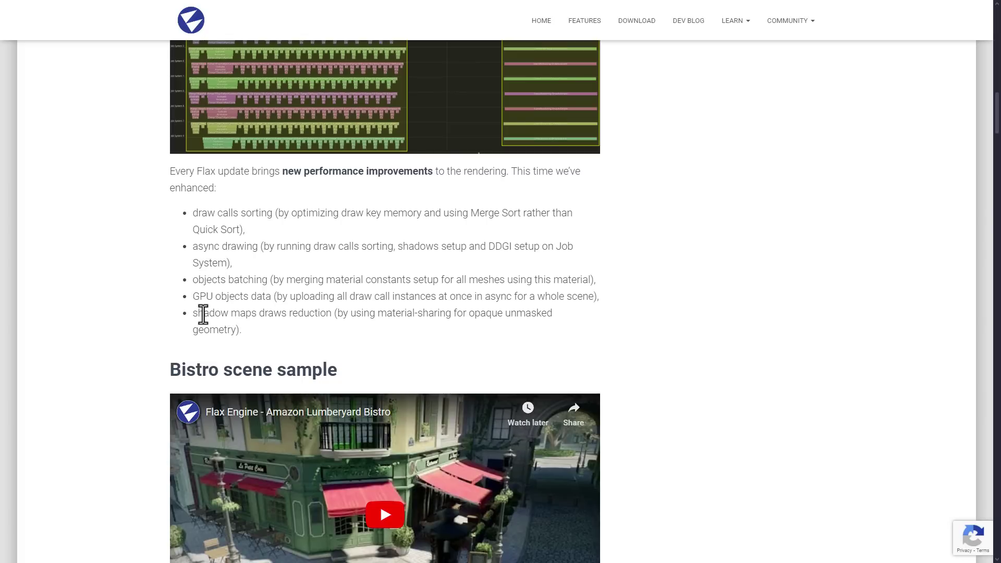
pyautogui.moveTo(363, 328); pyautogui.dragTo(188, 313)
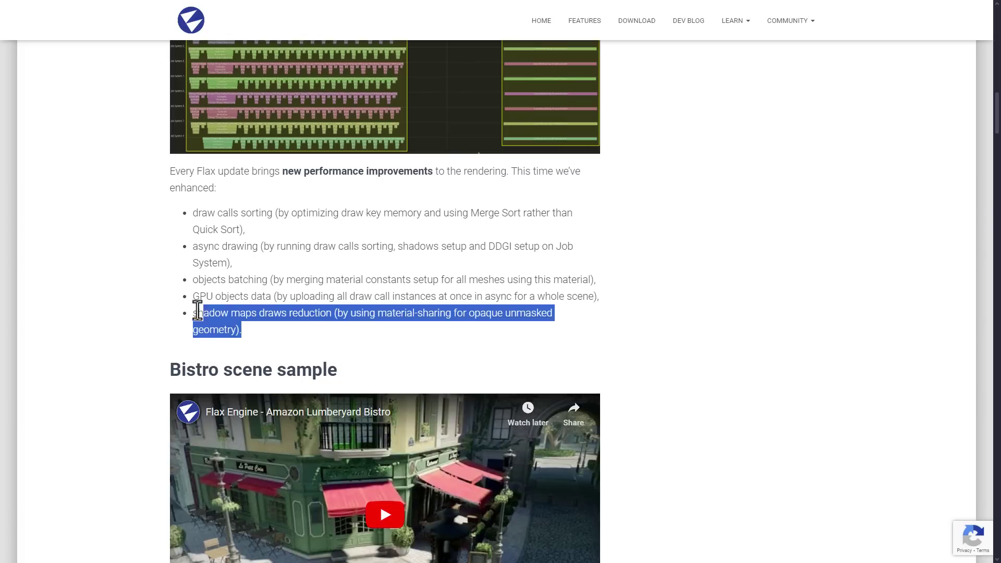
pyautogui.click(416, 307)
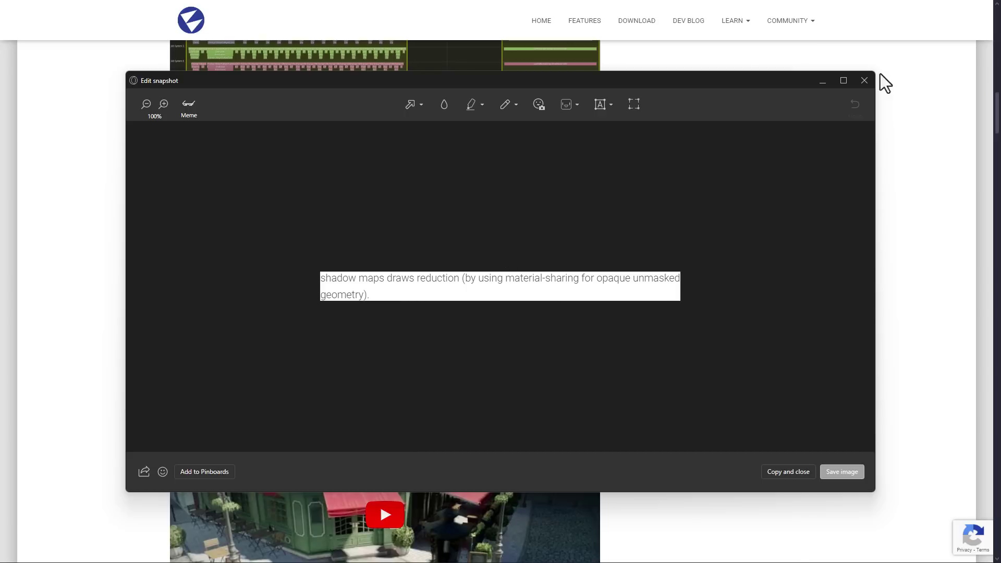
pyautogui.click(865, 80)
pyautogui.scroll(-5, 520, 284)
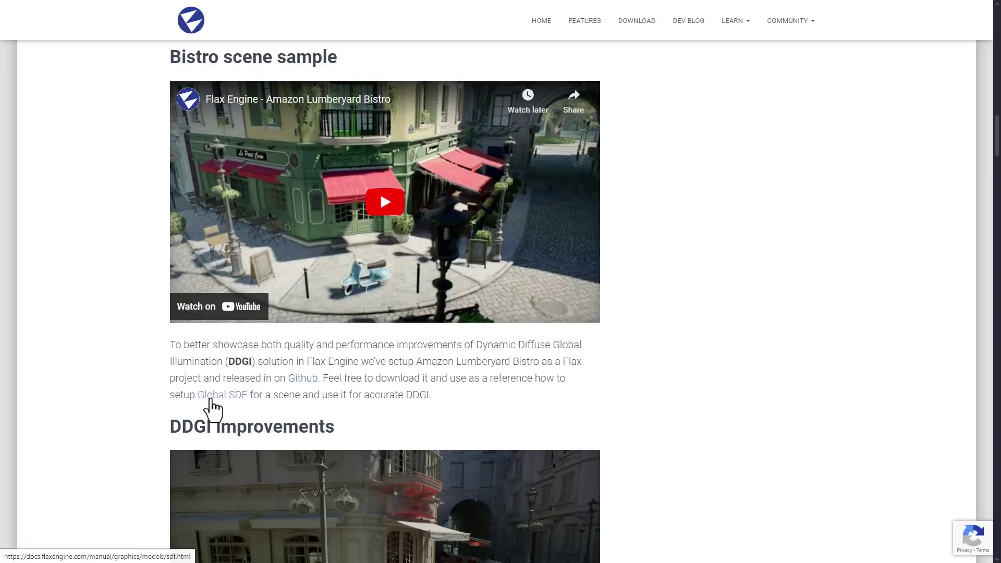
pyautogui.scroll(-4, 624, 361)
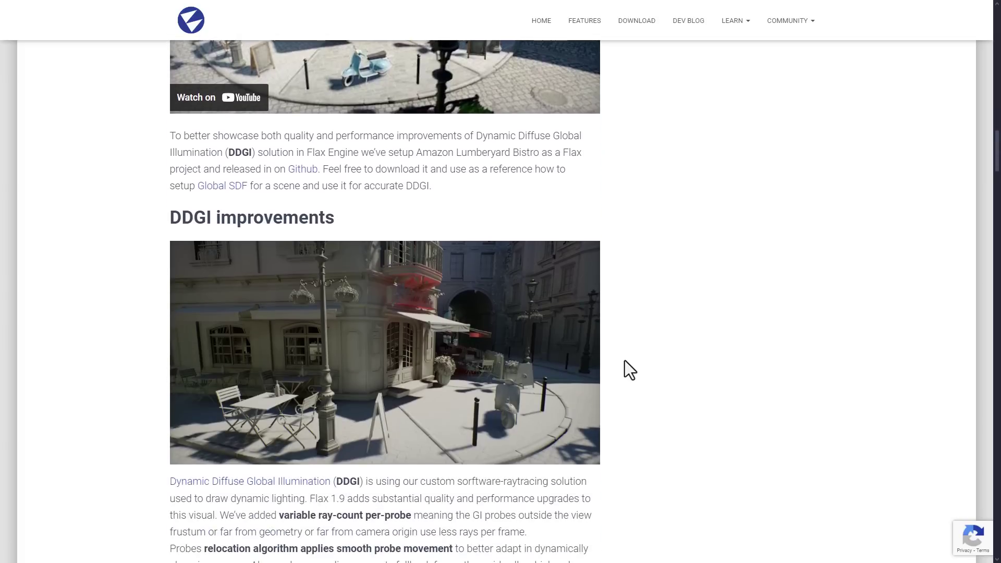
pyautogui.scroll(-2, 625, 361)
pyautogui.scroll(-1, 435, 197)
pyautogui.scroll(1, 417, 89)
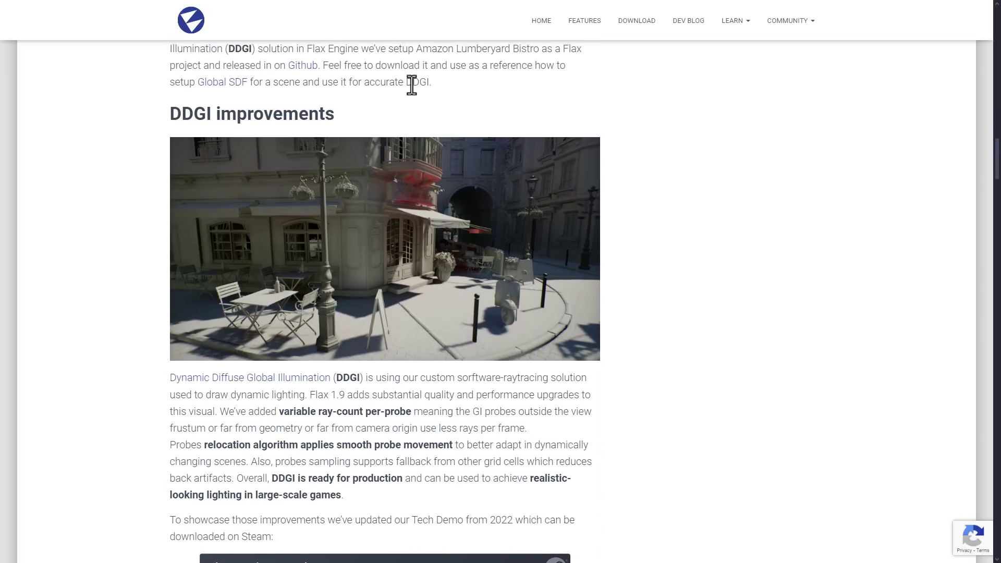
pyautogui.scroll(-1, 671, 304)
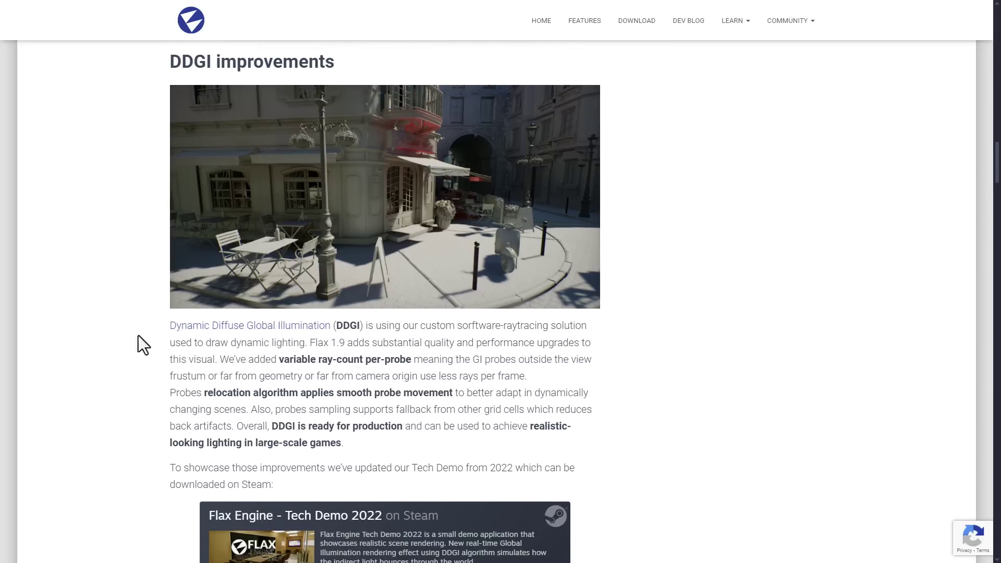
pyautogui.moveTo(267, 426); pyautogui.dragTo(406, 426)
pyautogui.click(405, 426)
pyautogui.scroll(-1, 73, 349)
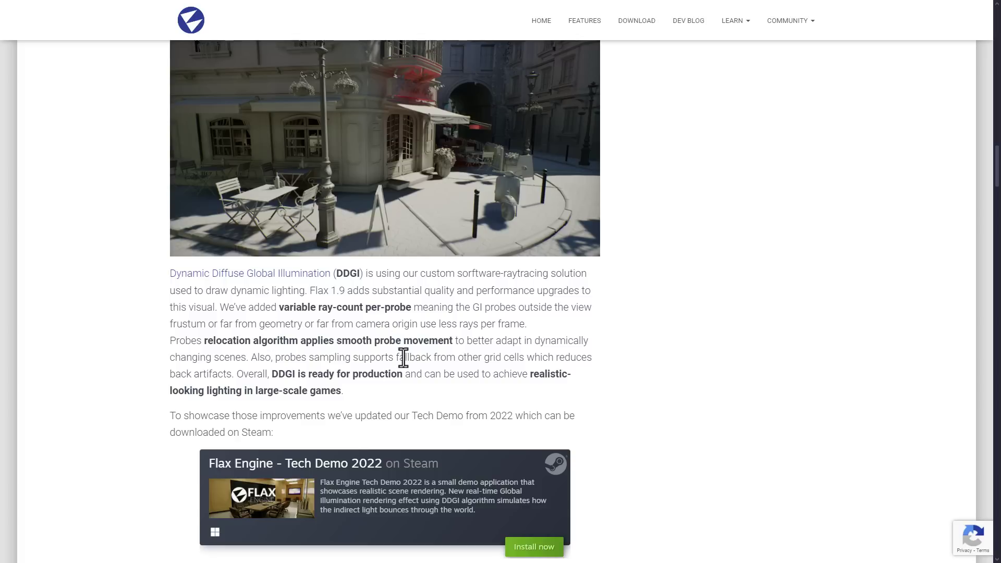
pyautogui.scroll(-1, 404, 357)
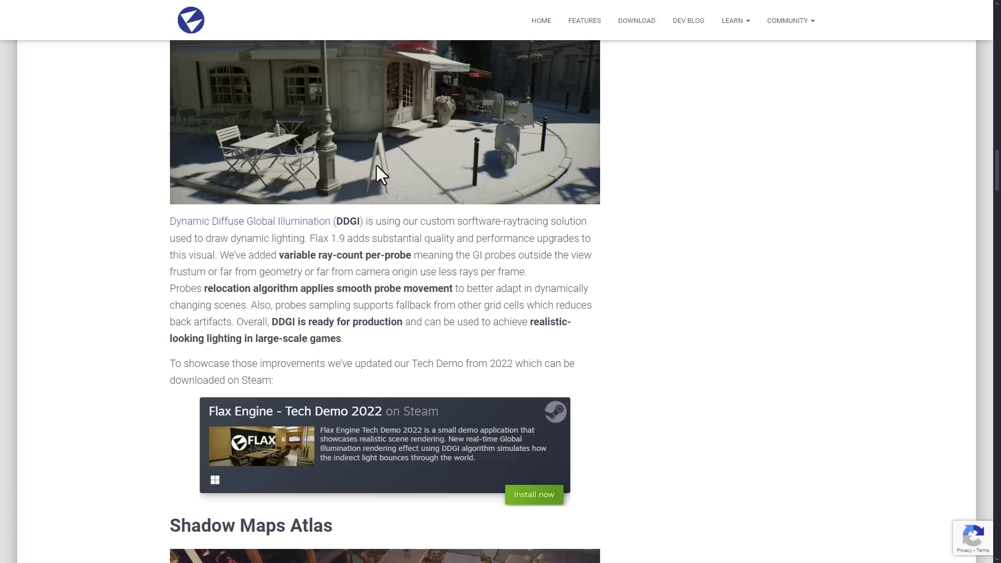
pyautogui.scroll(-9, 464, 201)
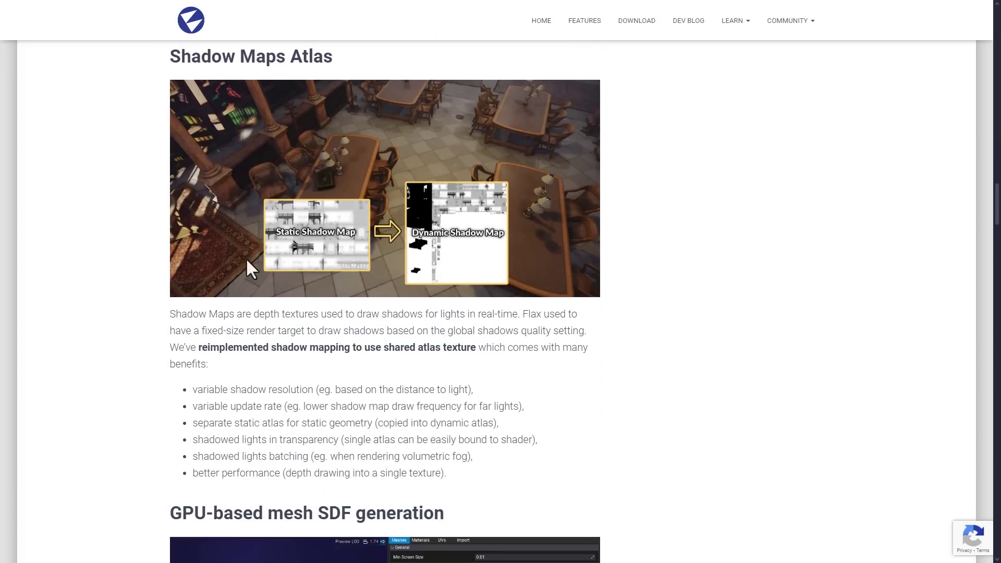
pyautogui.scroll(-2, 145, 296)
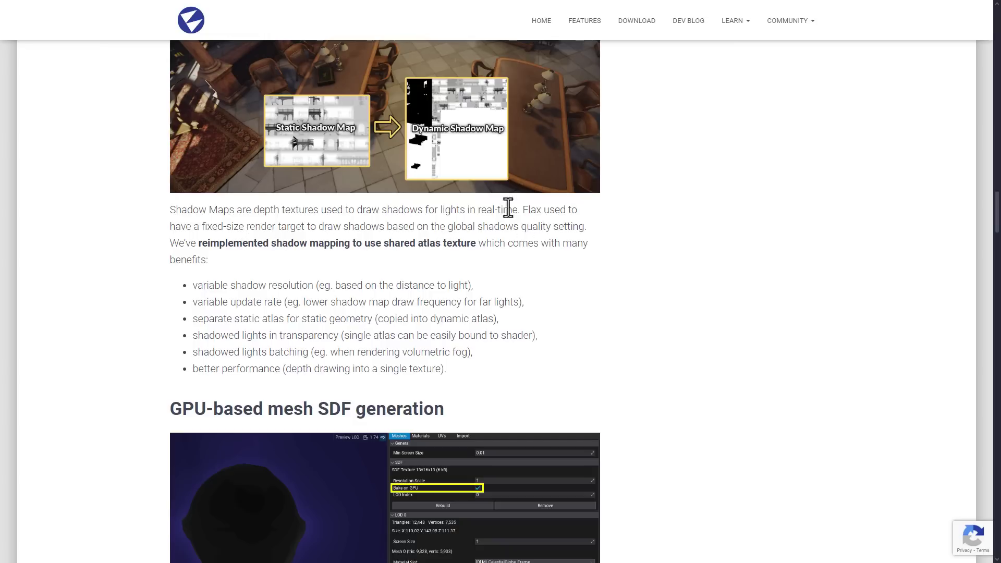
pyautogui.scroll(-1, 234, 238)
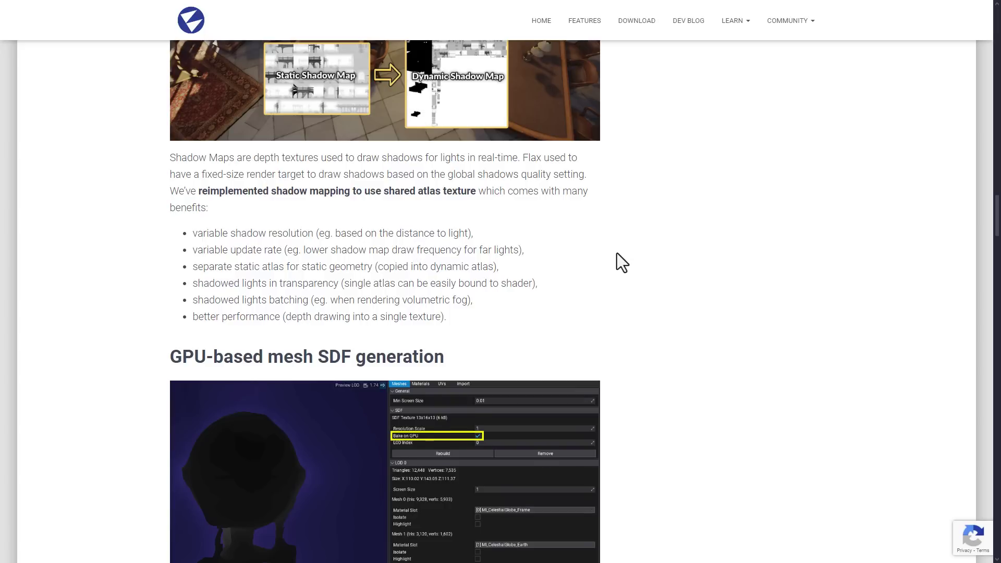
pyautogui.scroll(-5, 617, 252)
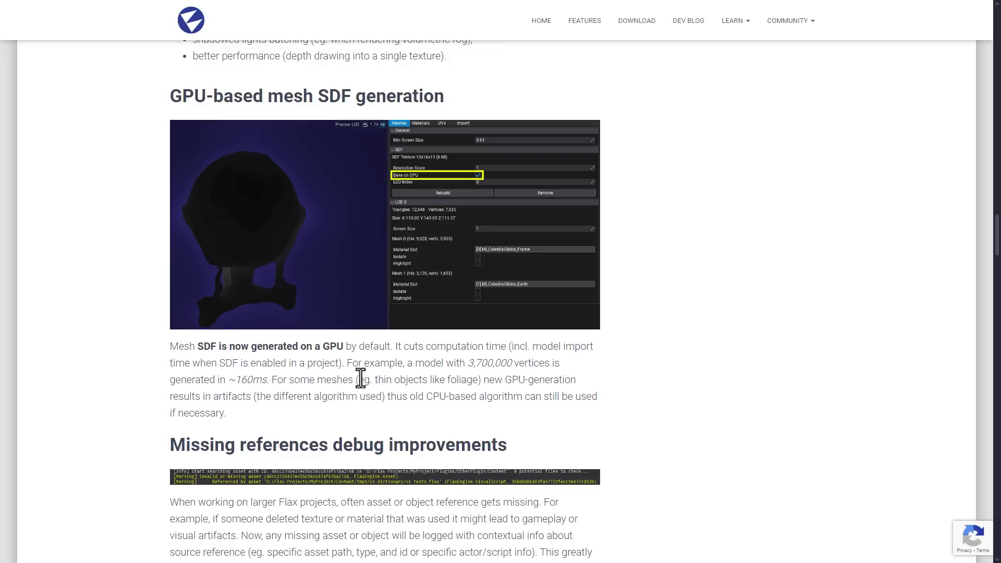
# Scroll the post past Reordering lists and Visject improvements down to Search and filter improvements.
pyautogui.scroll(-4, 545, 355)
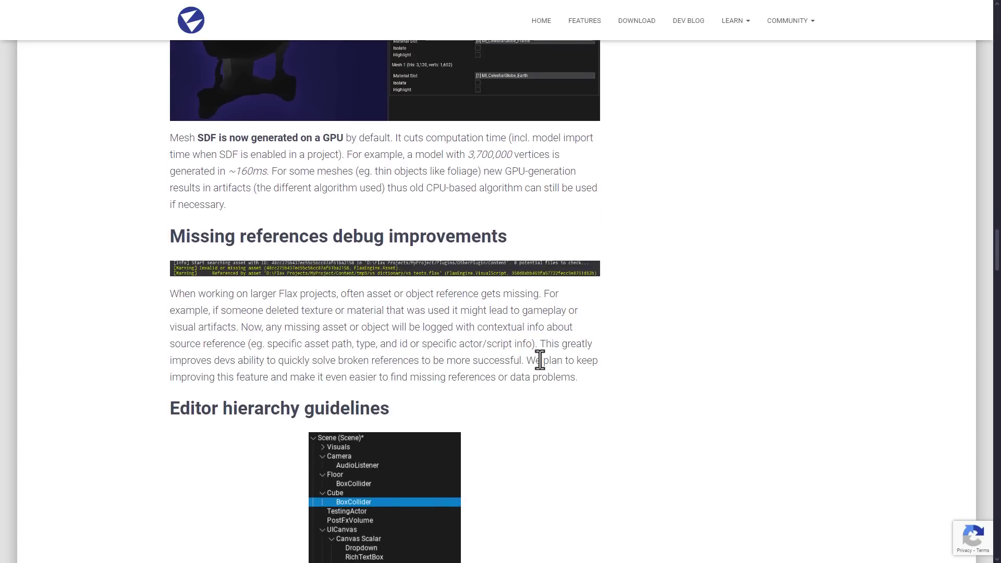
pyautogui.scroll(-2, 538, 358)
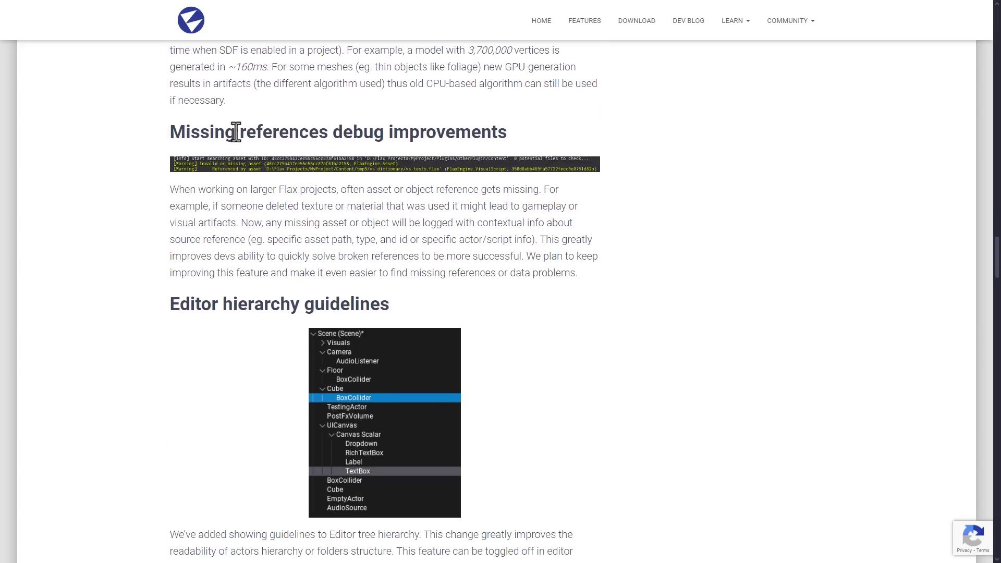
pyautogui.scroll(-3, 534, 302)
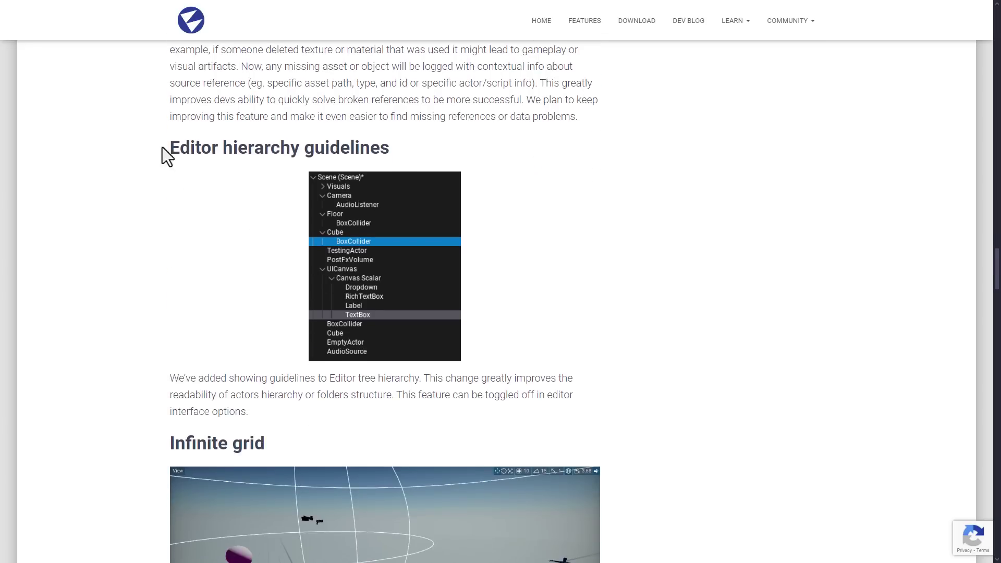
pyautogui.scroll(-6, 549, 292)
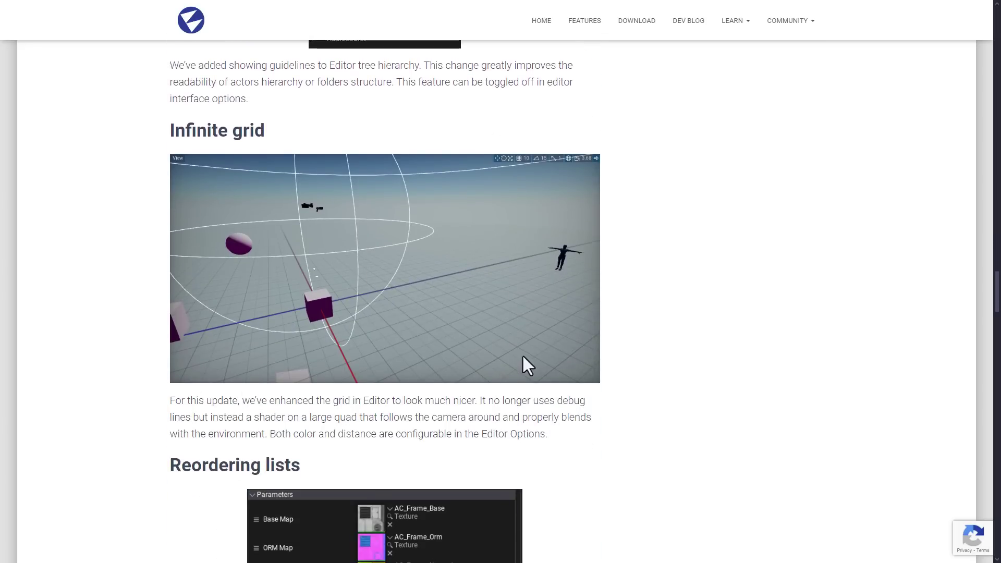
pyautogui.scroll(-1, 371, 348)
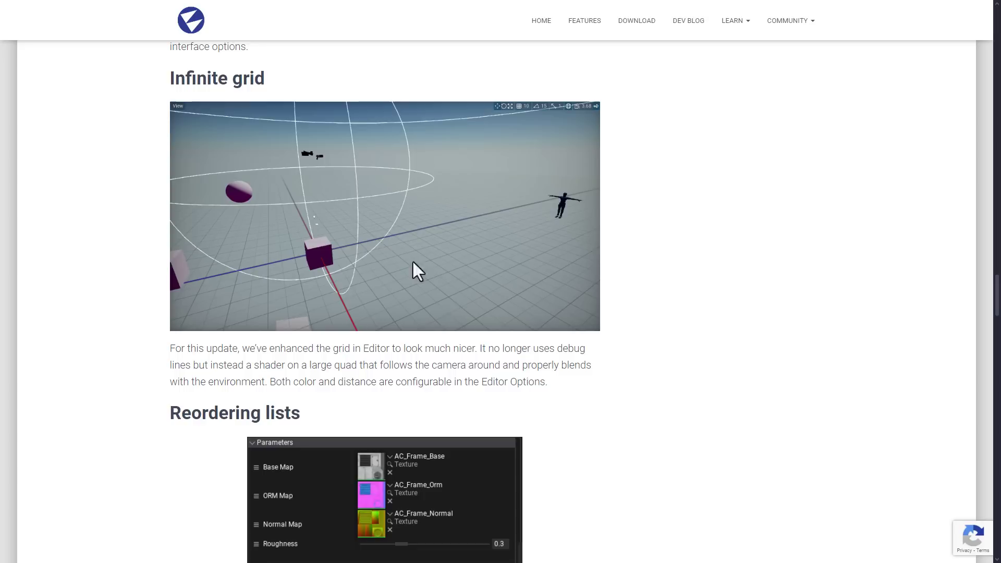
pyautogui.scroll(-5, 225, 259)
pyautogui.scroll(-2, 648, 355)
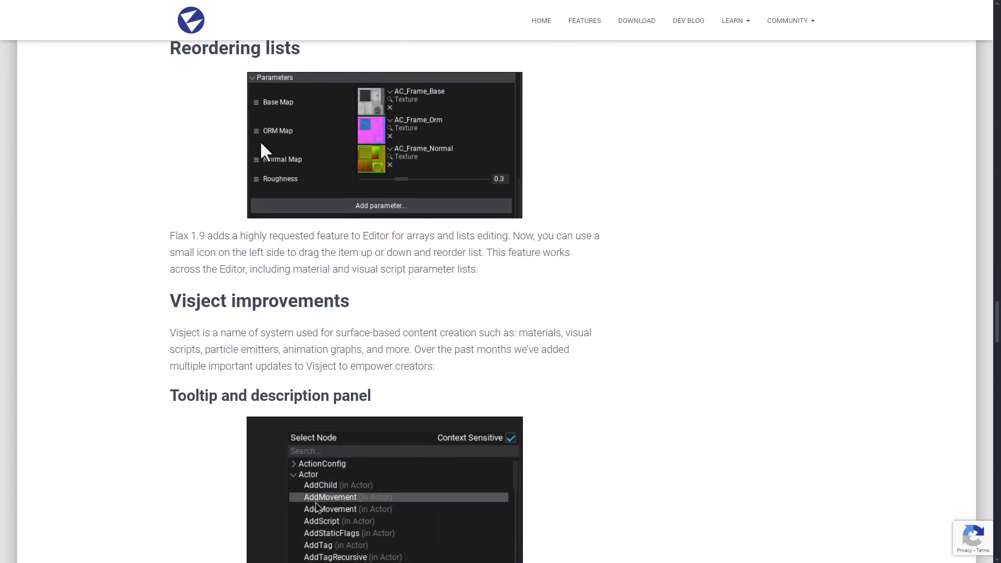
pyautogui.scroll(-2, 239, 262)
pyautogui.scroll(-4, 240, 262)
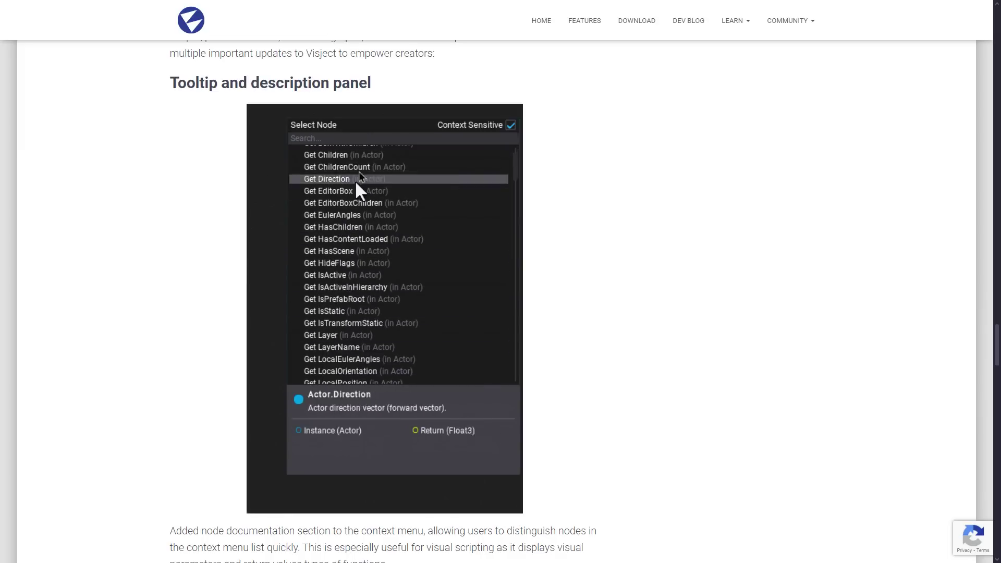
pyautogui.scroll(-2, 548, 296)
pyautogui.scroll(-2, 549, 296)
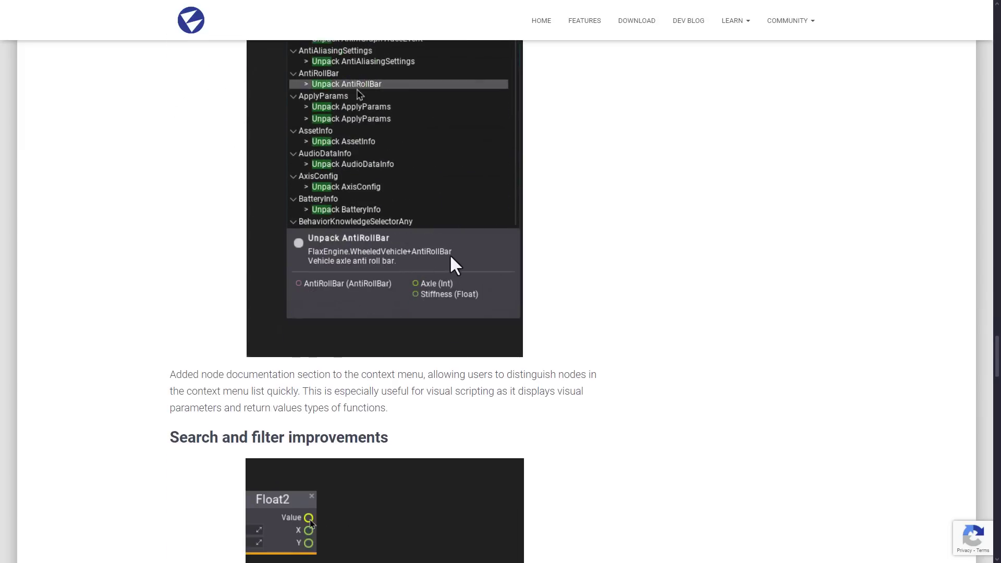
pyautogui.scroll(-5, 510, 286)
pyautogui.scroll(-2, 509, 283)
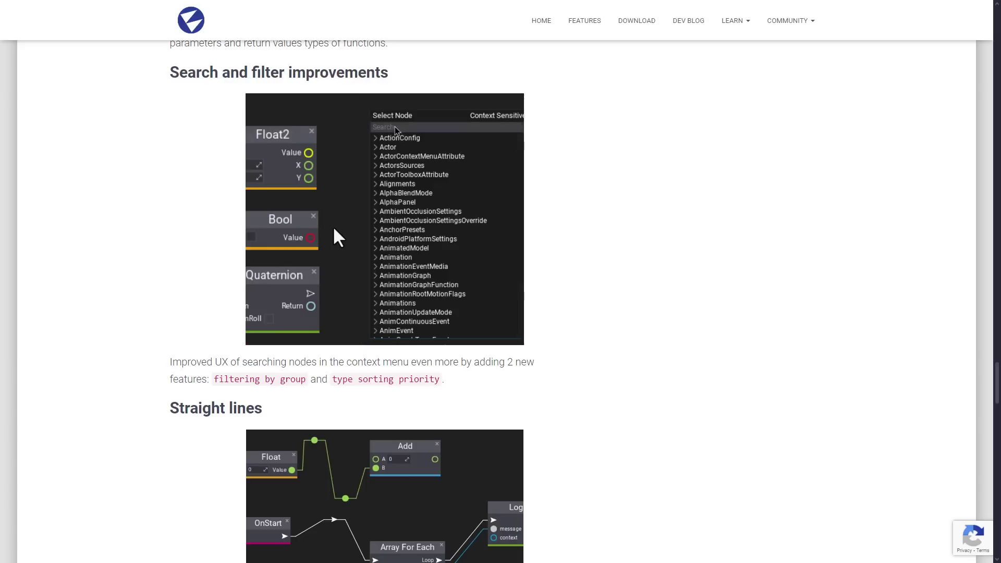
# Scroll through Straight lines, Radial Menu and General improvements, then back up to DDGI improvements.
pyautogui.scroll(-6, 335, 228)
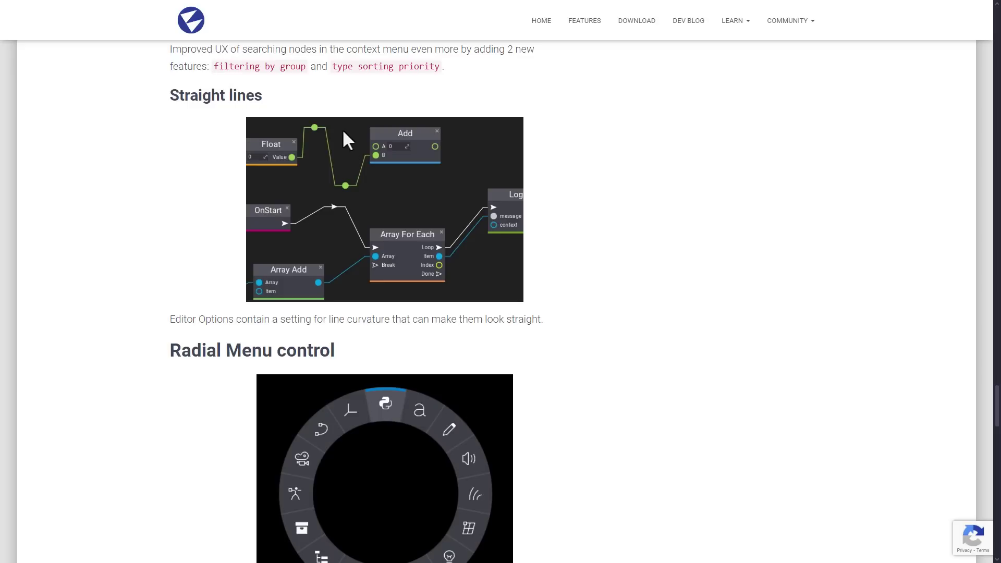
pyautogui.scroll(-5, 266, 177)
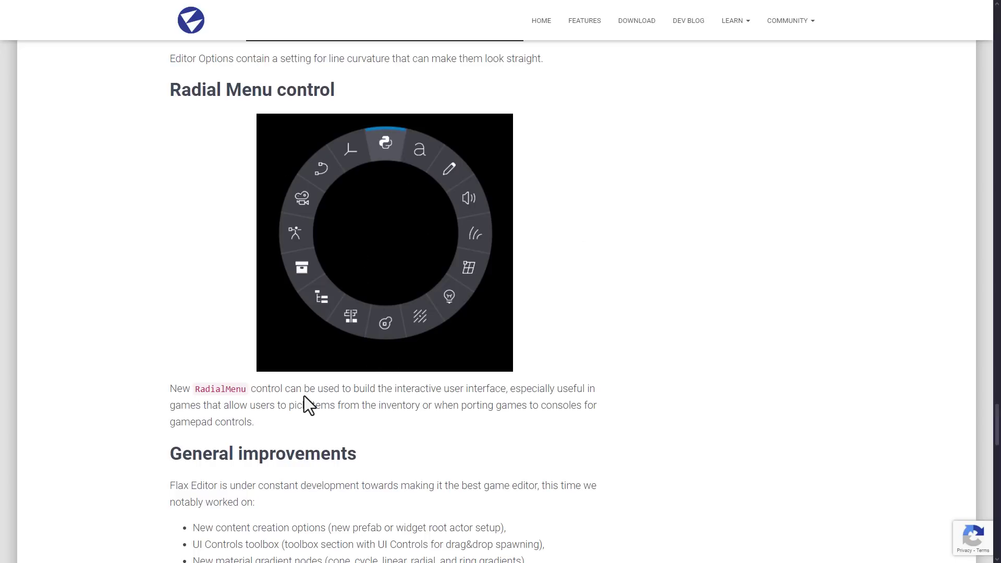
pyautogui.scroll(-6, 350, 395)
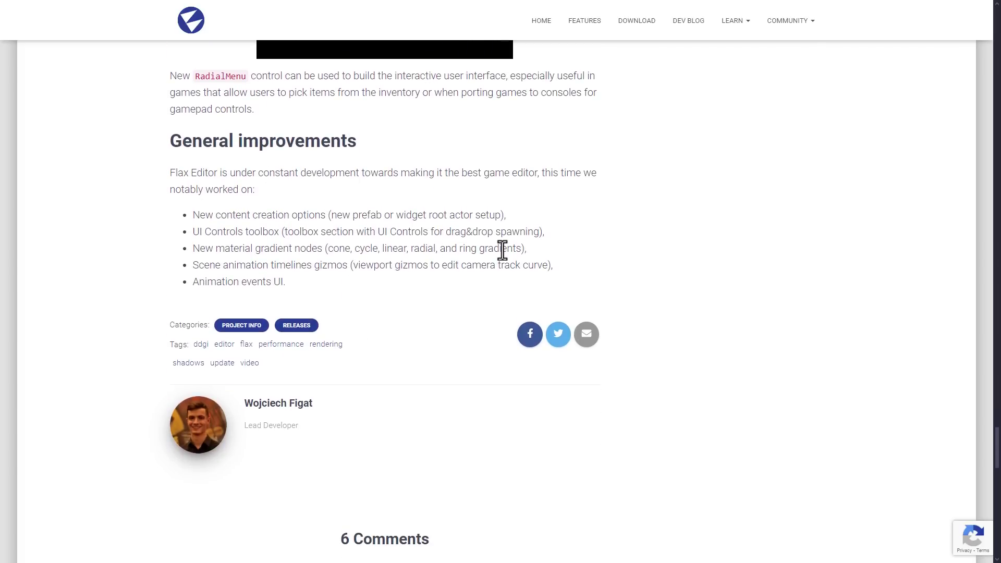
pyautogui.scroll(20, 618, 230)
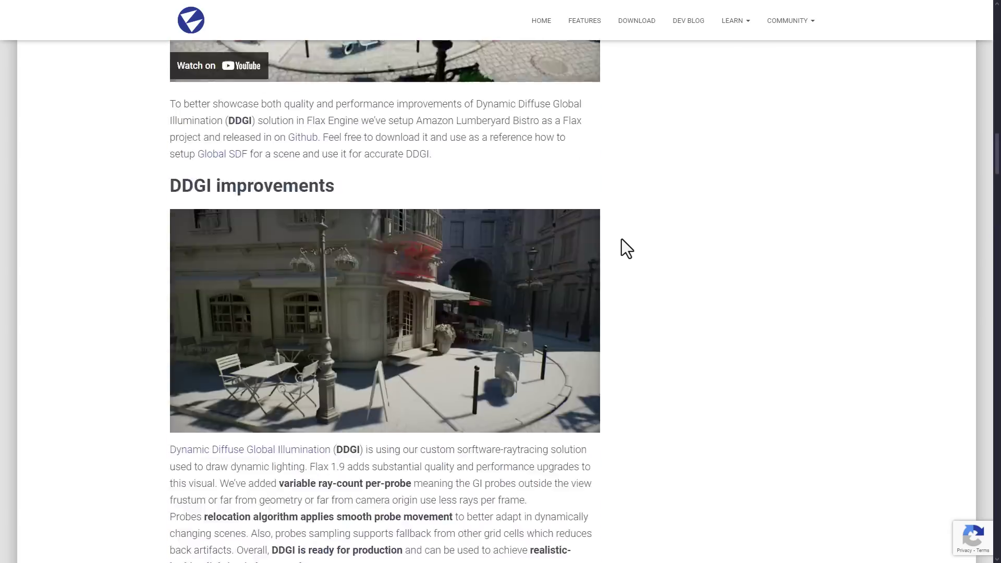
# Read through the FlaxEngine/Bistro README and accept all cookies on the NVIDIA Bistro page.
pyautogui.scroll(15, 622, 240)
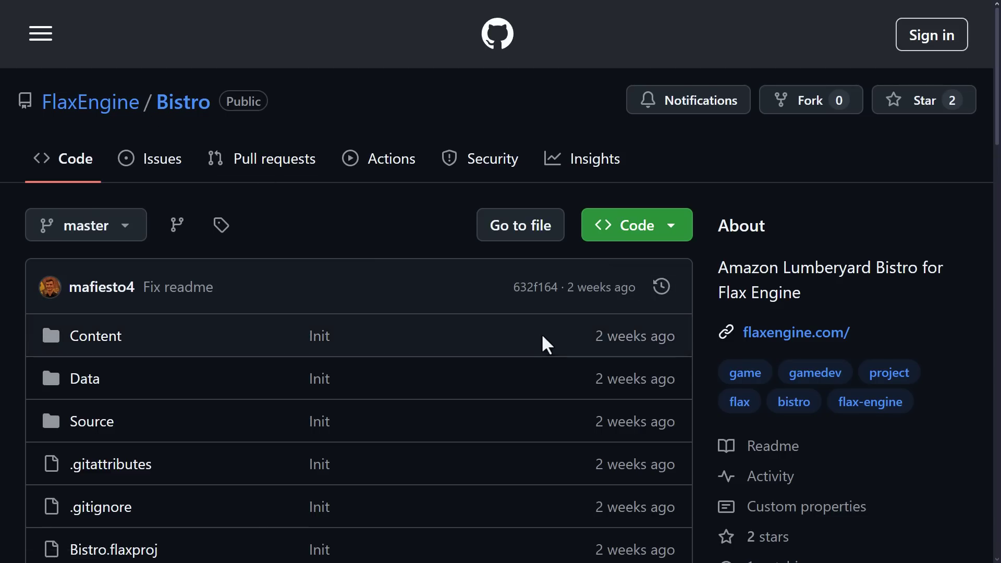
pyautogui.scroll(-6, 546, 342)
pyautogui.scroll(-5, 541, 336)
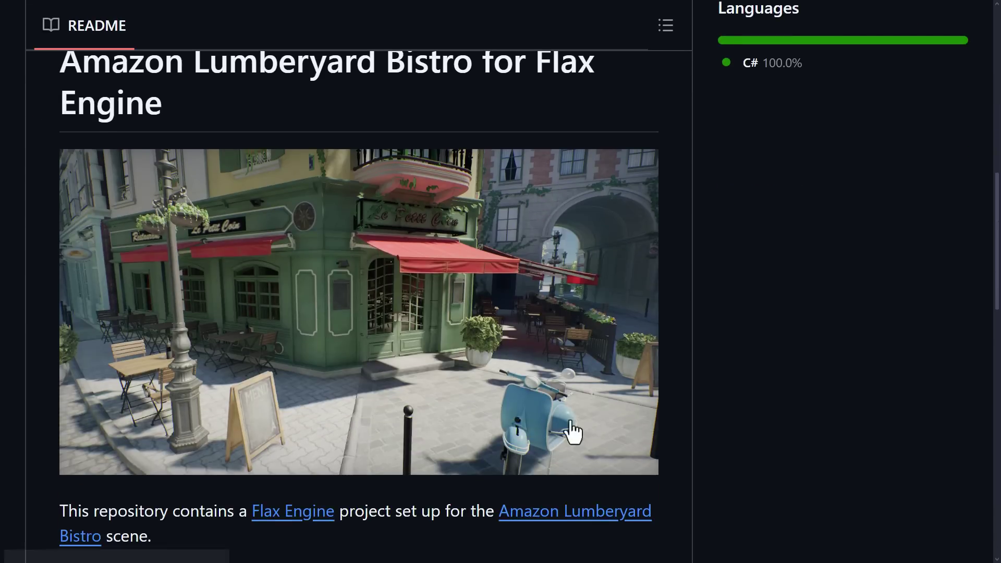
pyautogui.scroll(-13, 820, 428)
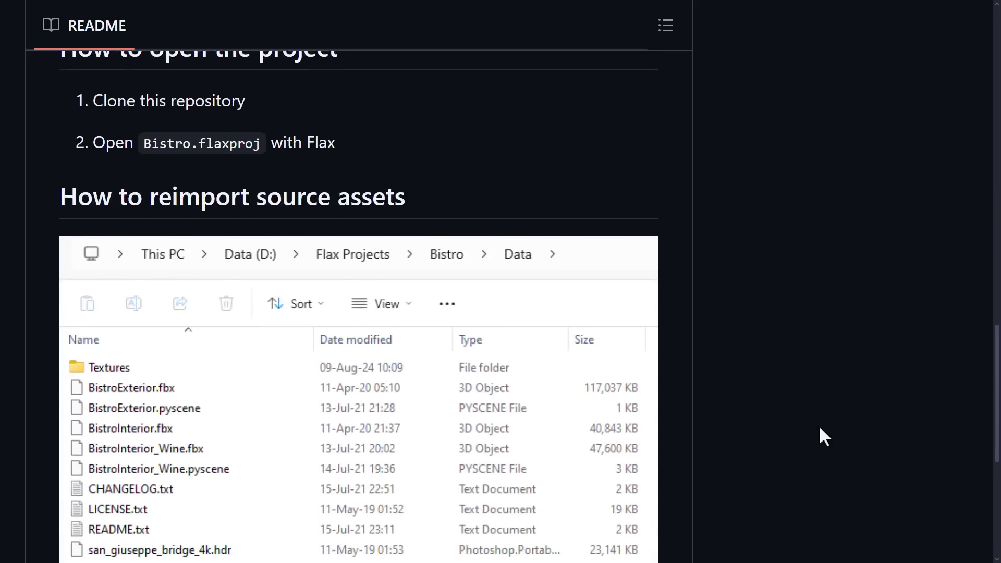
pyautogui.scroll(4, 820, 436)
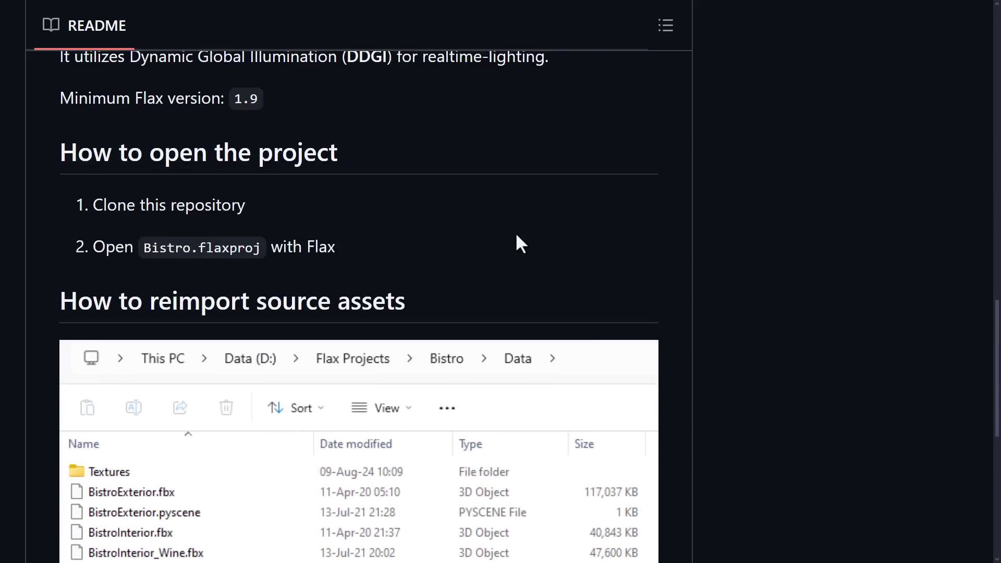
pyautogui.scroll(-3, 518, 241)
pyautogui.scroll(-2, 522, 242)
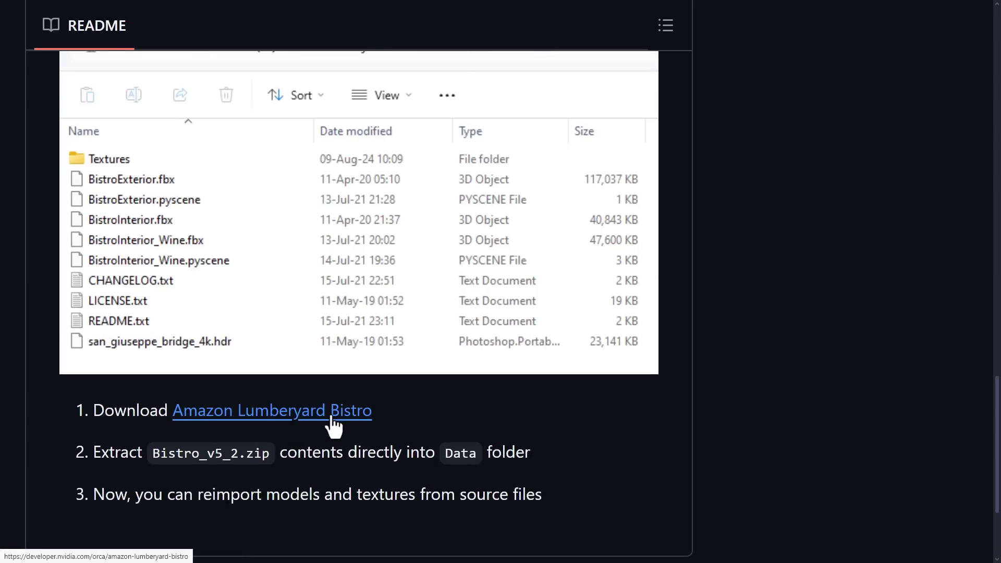
pyautogui.scroll(2, 245, 251)
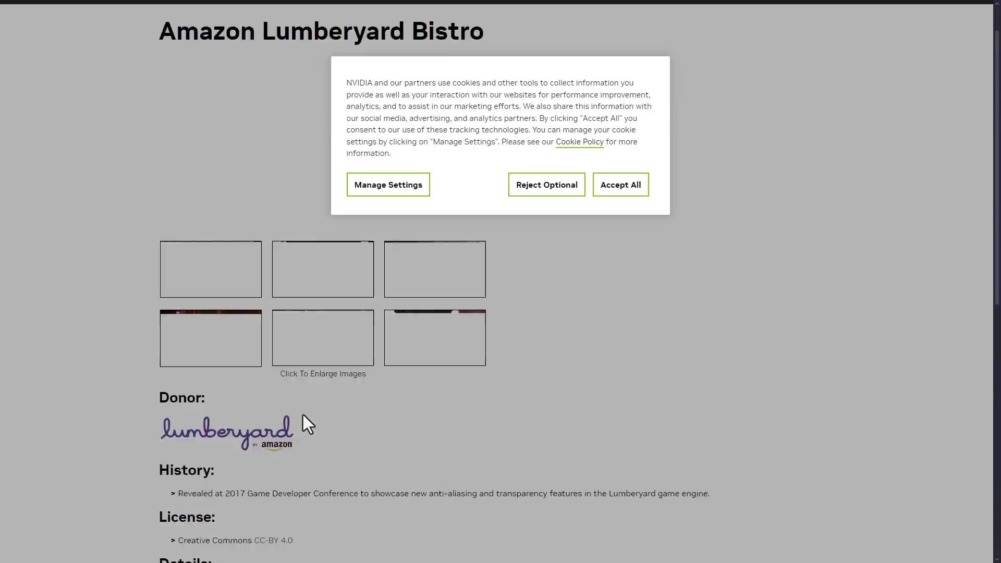
pyautogui.scroll(-10, 302, 411)
pyautogui.scroll(3, 302, 412)
pyautogui.click(641, 185)
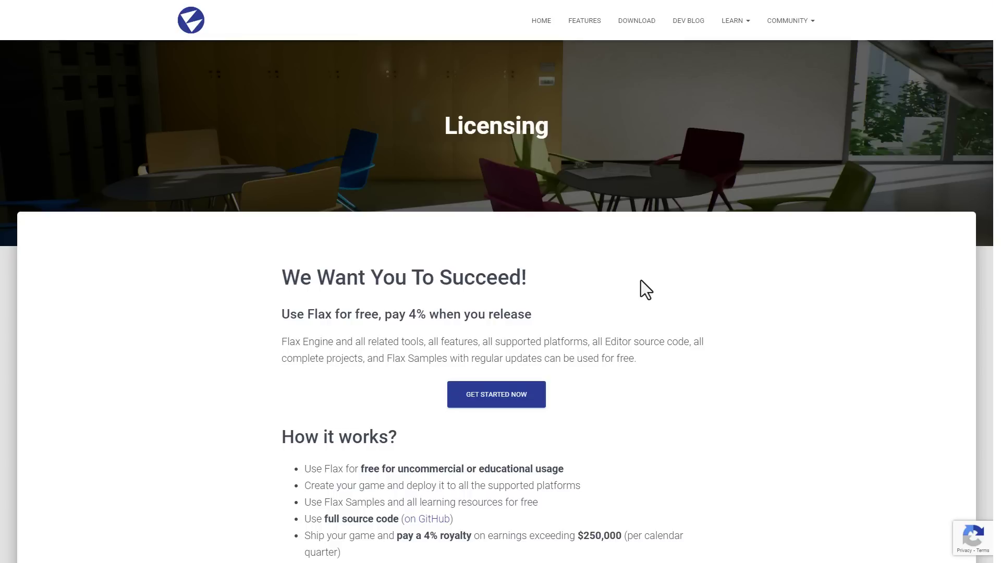
pyautogui.scroll(-1, 664, 279)
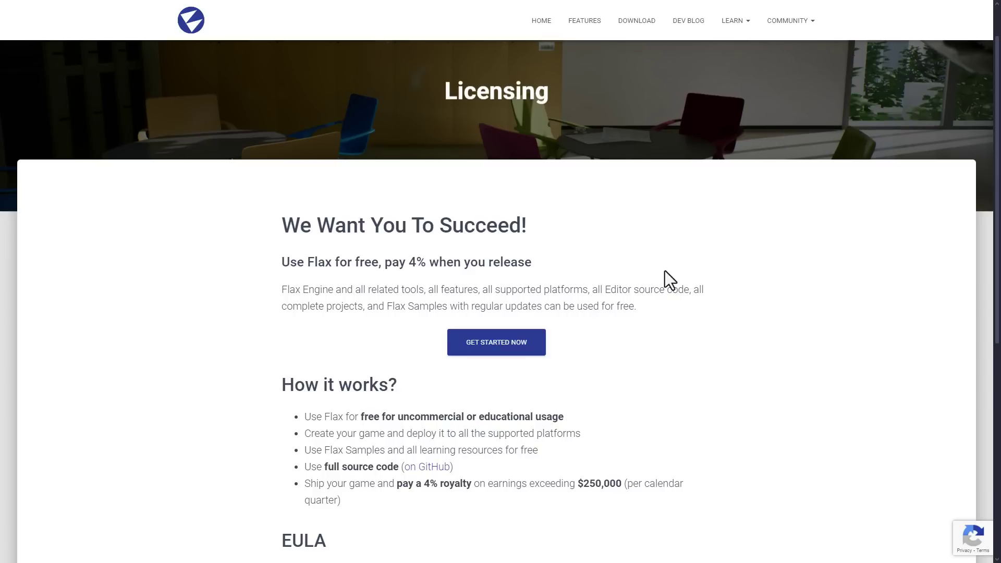
pyautogui.scroll(-1, 665, 270)
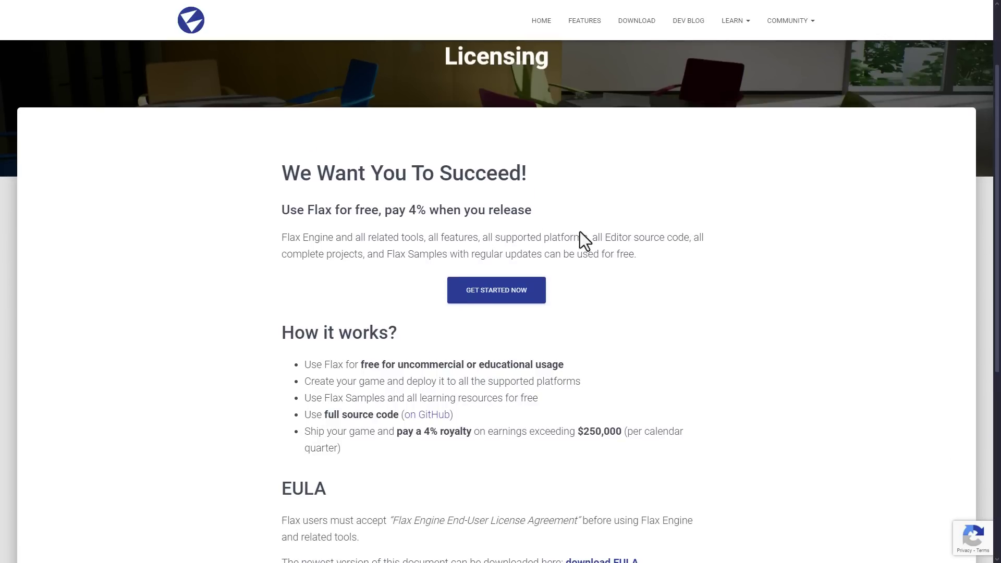
pyautogui.scroll(-1, 579, 231)
pyautogui.scroll(-1, 576, 233)
pyautogui.moveTo(510, 330); pyautogui.dragTo(624, 334)
pyautogui.click(730, 333)
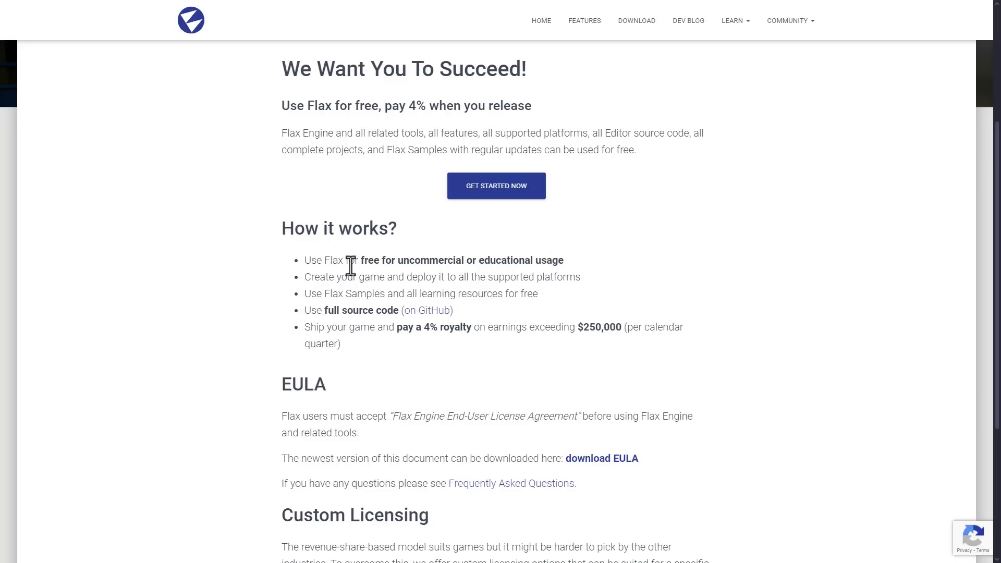
pyautogui.moveTo(396, 260); pyautogui.dragTo(568, 264)
pyautogui.click(568, 260)
pyautogui.scroll(-1, 336, 316)
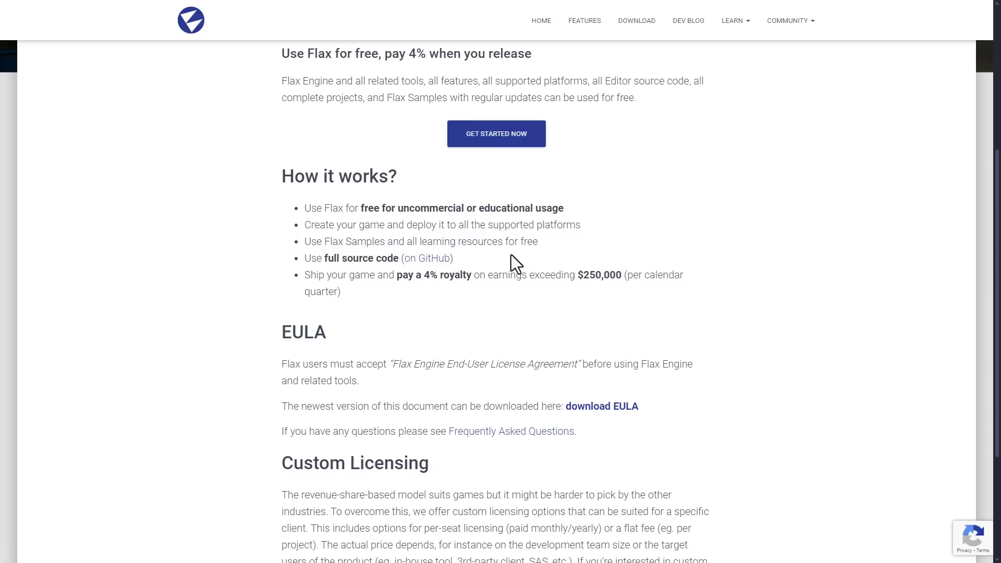
# Open the FlaxEngine repository on GitHub and scroll to its Releases, Contributors and Languages.
pyautogui.click(426, 258)
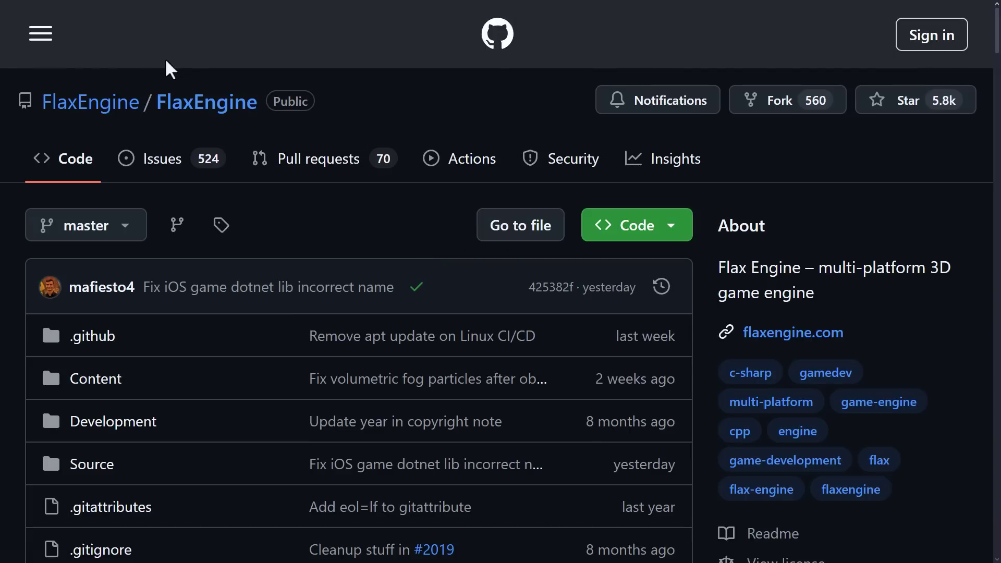
pyautogui.scroll(-10, 466, 277)
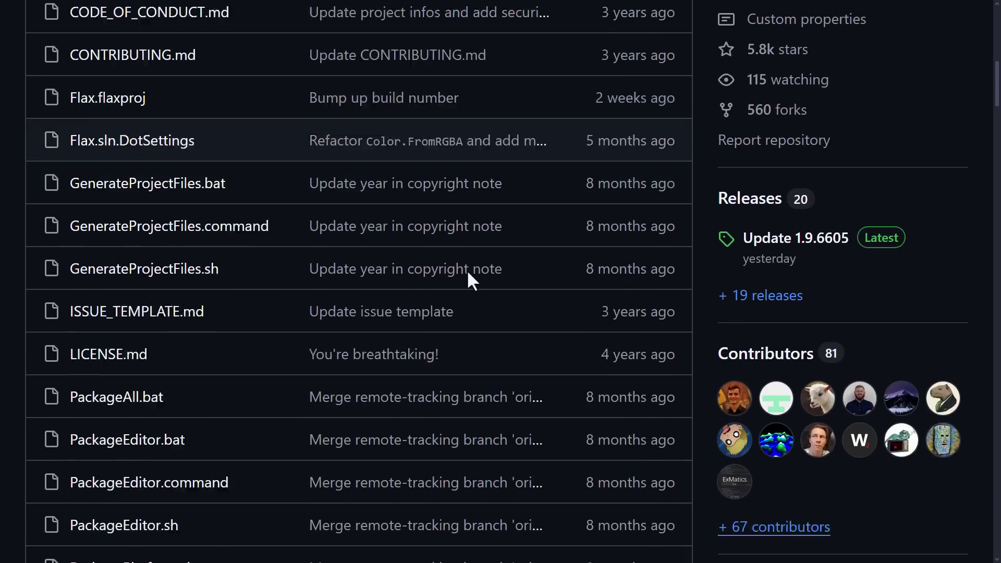
pyautogui.scroll(-3, 472, 282)
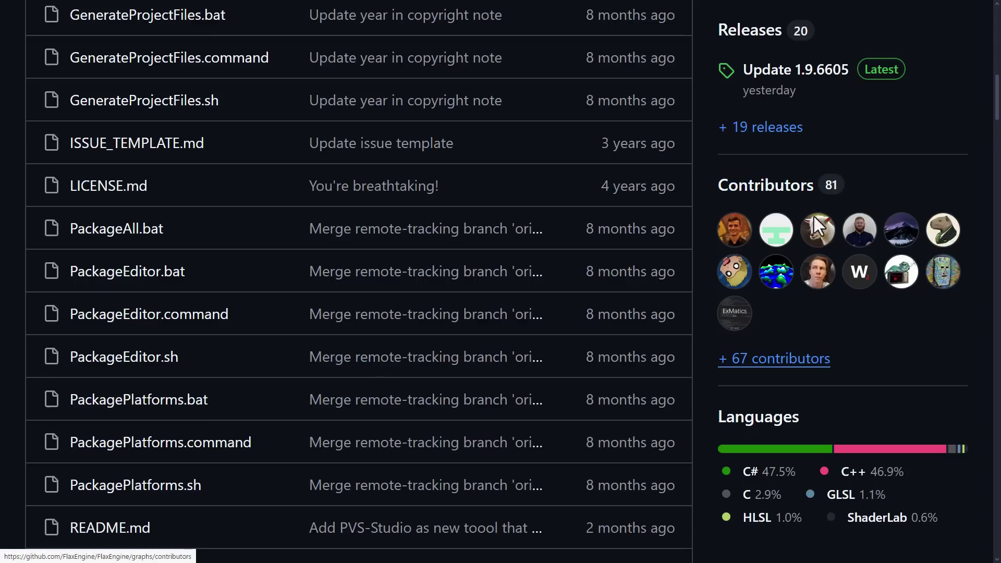
pyautogui.moveTo(736, 231)
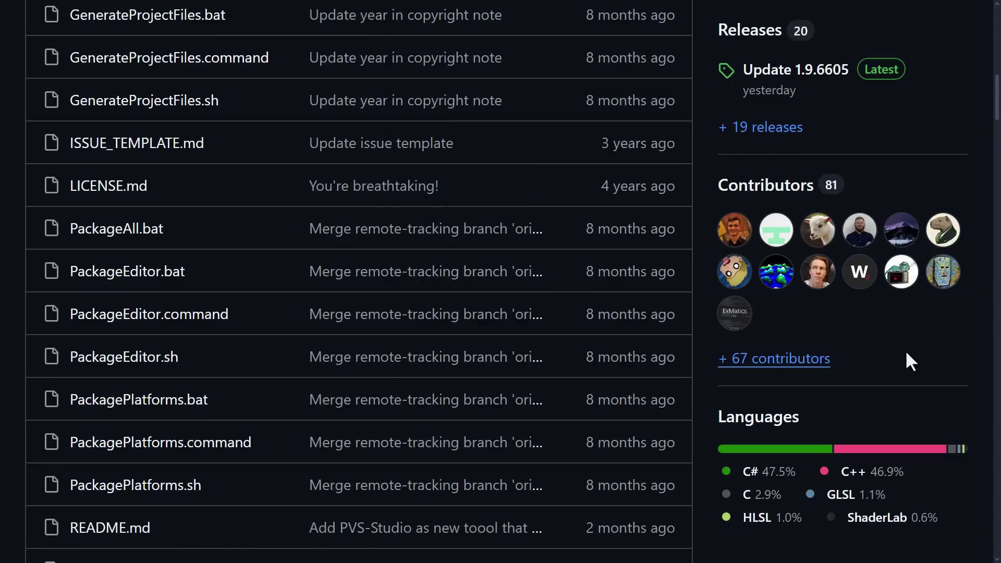
pyautogui.scroll(-3, 906, 353)
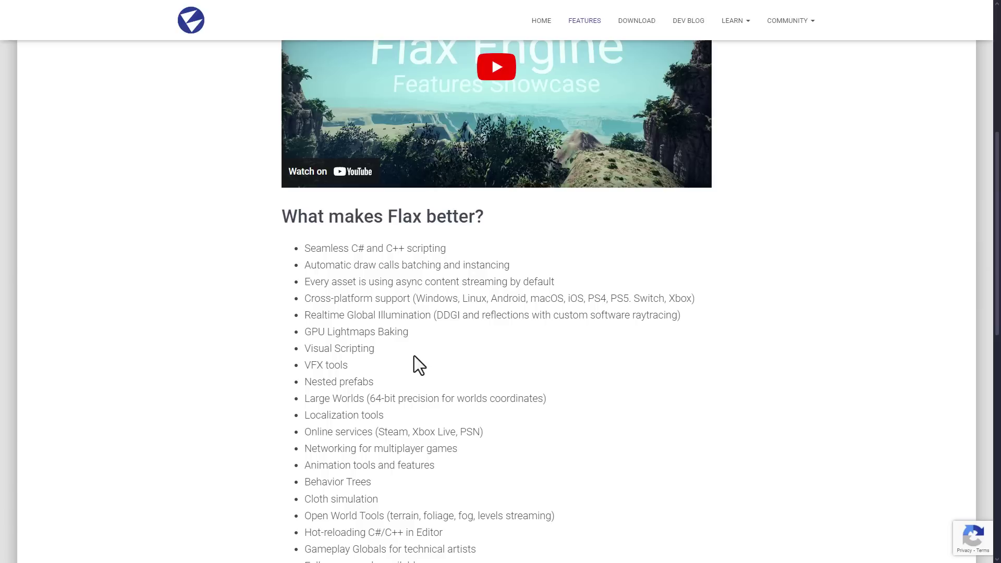
pyautogui.scroll(7, 413, 356)
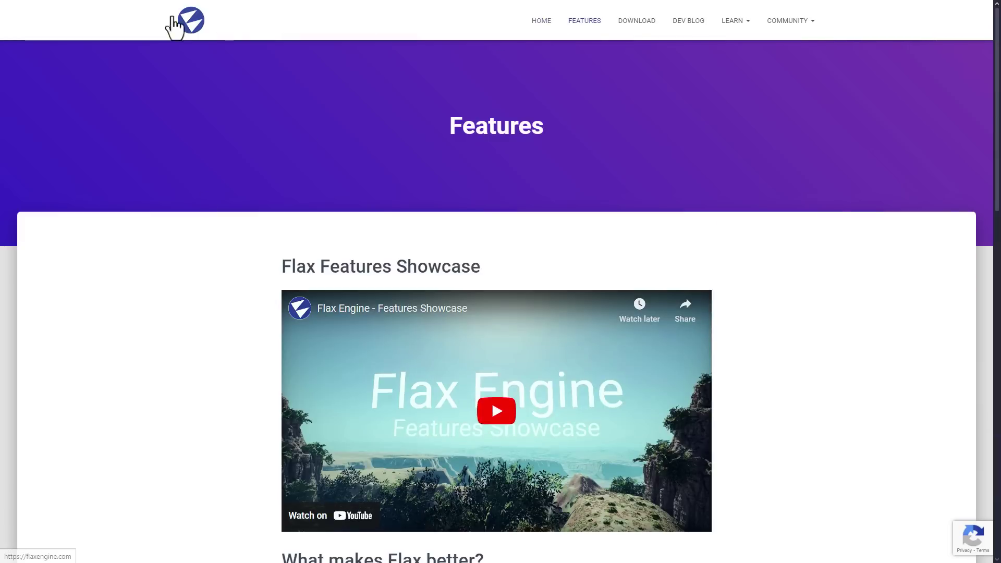
# Go to the Flax Engine home page via the header logo.
pyautogui.click(191, 21)
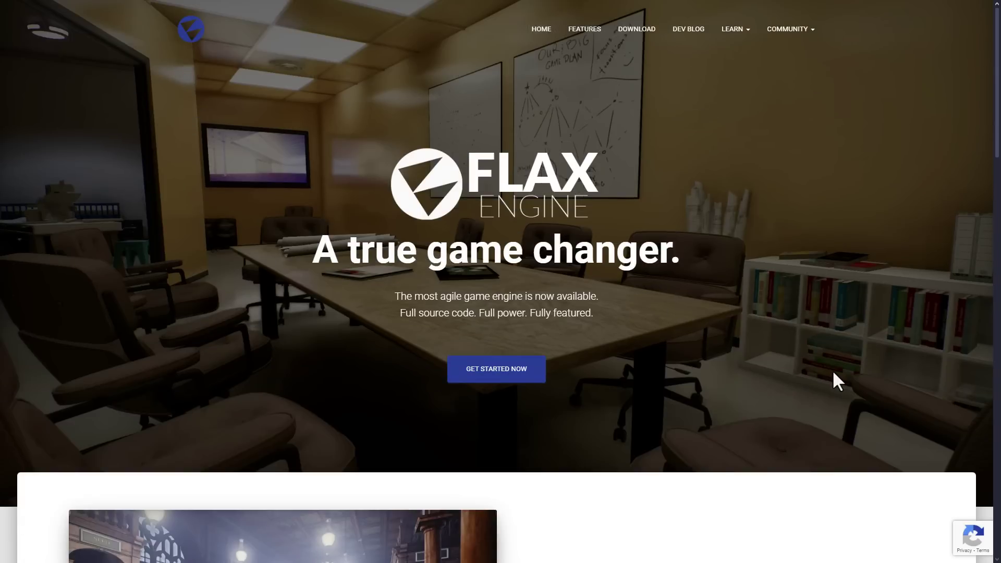